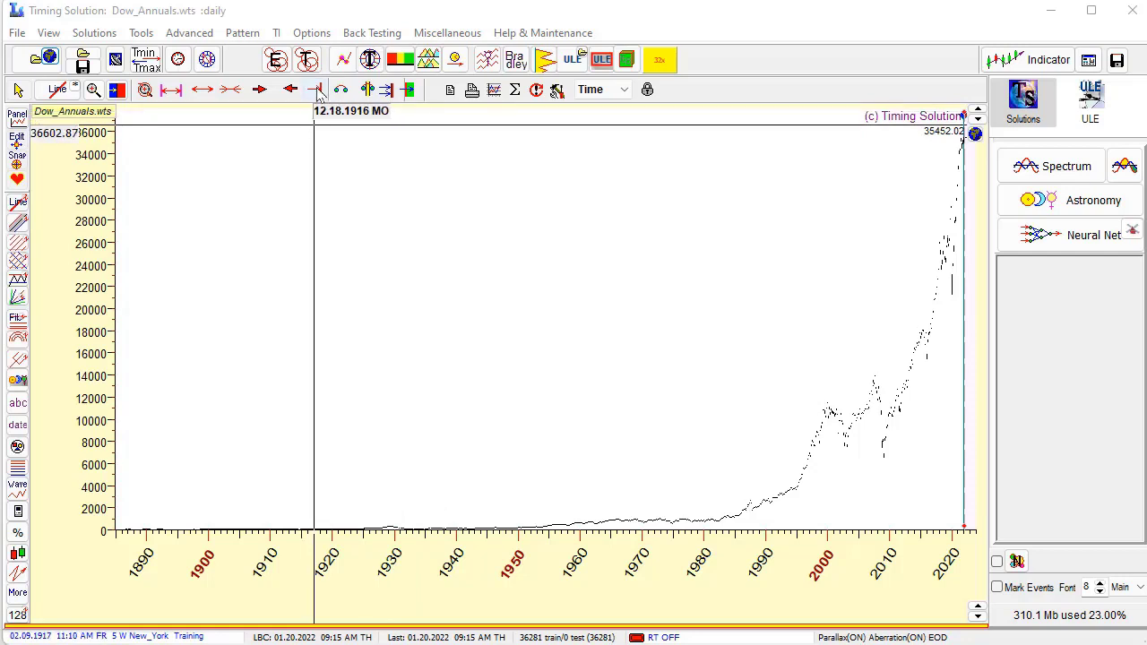
# Step: Jump the price chart to the latest bars and display the Simple Transit chart for 01.20.2022 in declination (Decl), moved aside for reading
pyautogui.click(315, 90)
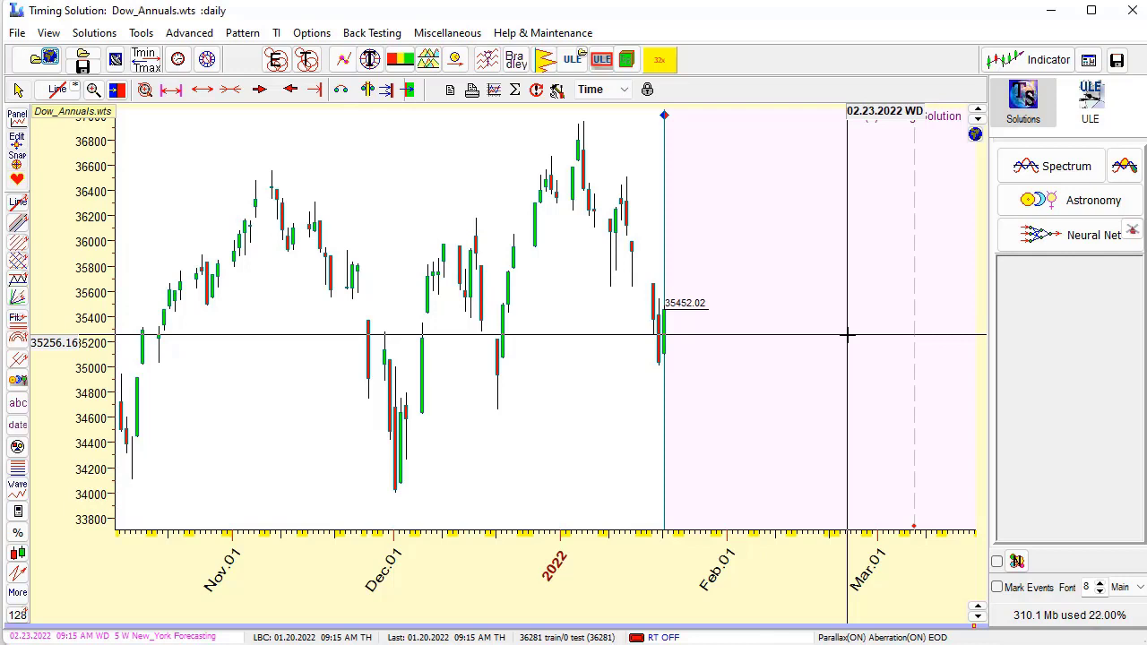
pyautogui.click(369, 62)
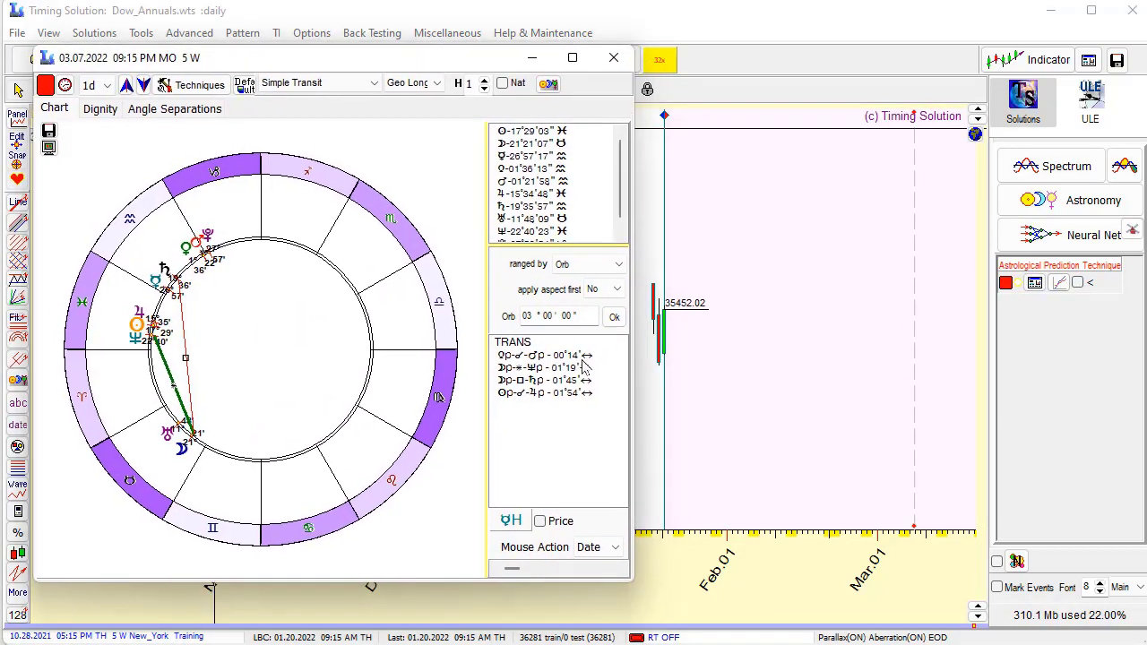
pyautogui.click(665, 446)
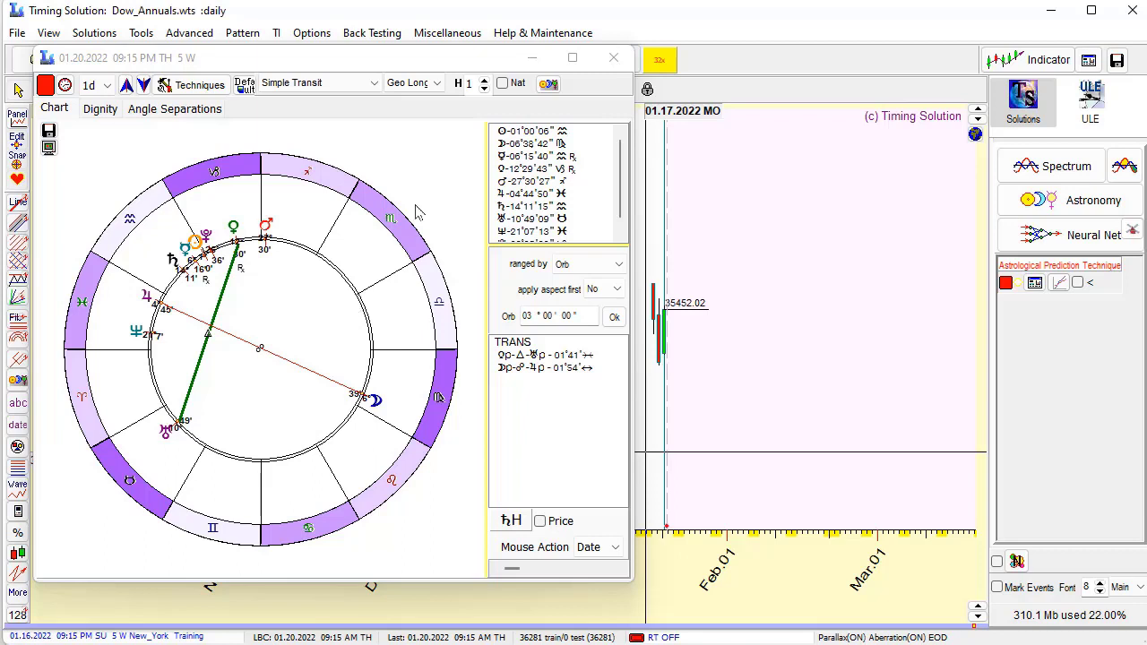
pyautogui.click(436, 83)
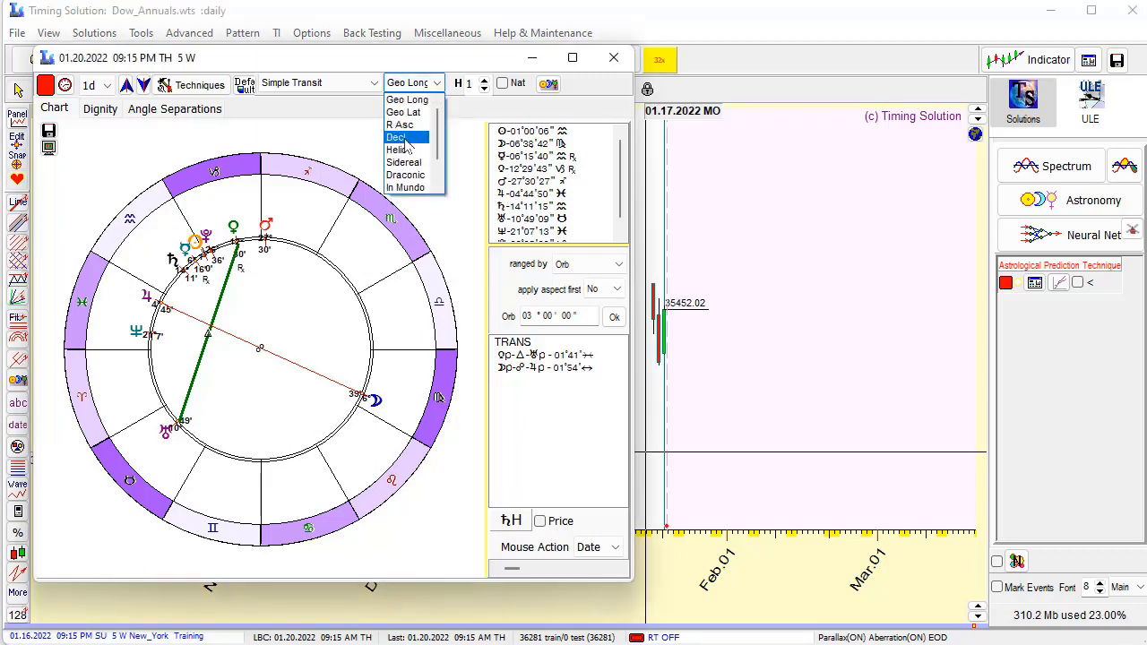
pyautogui.click(397, 137)
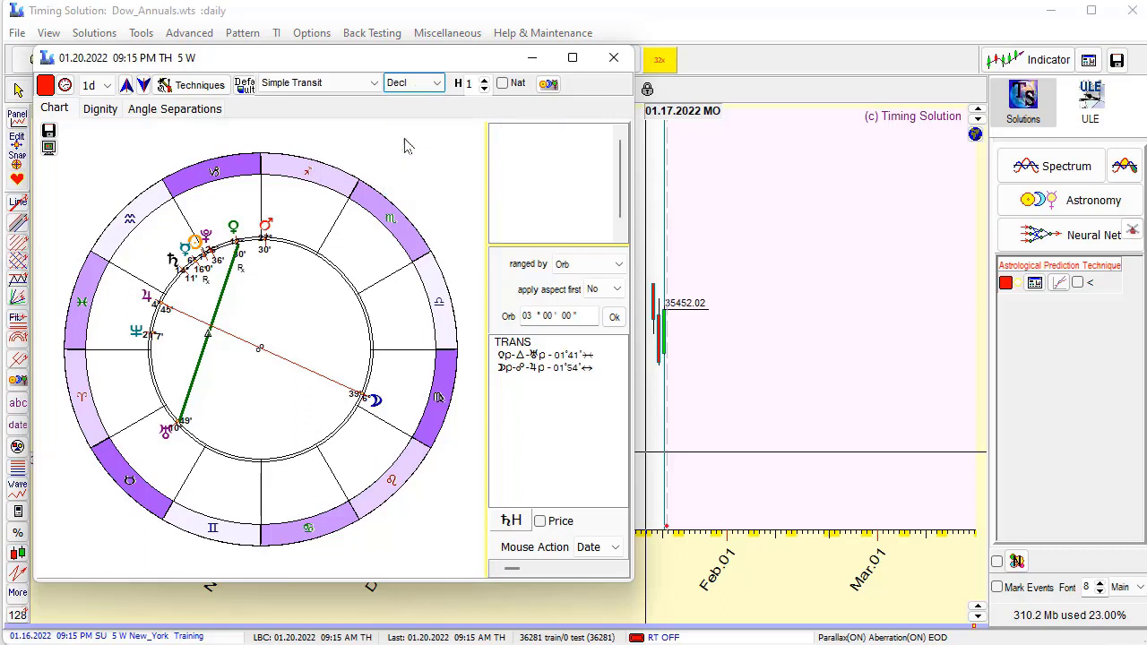
pyautogui.moveTo(397, 63); pyautogui.dragTo(599, 20)
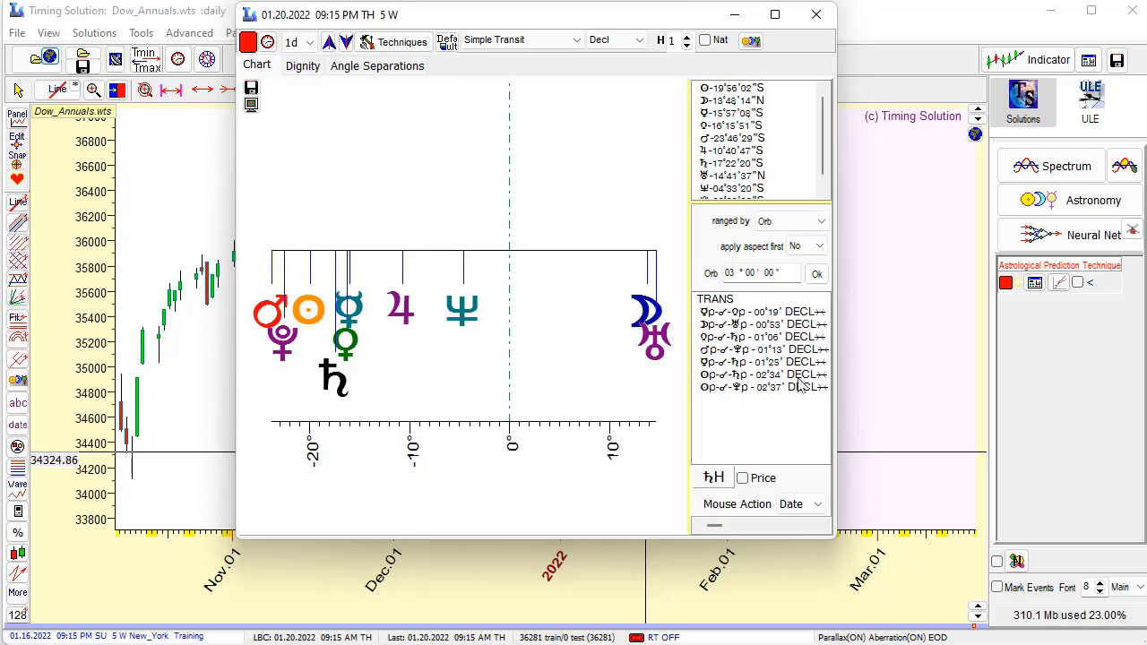
# Step: Inspect the orb graph of the transiting Mercury–Venus conjunction in declination, and close the graph and the transit chart
pyautogui.click(753, 325)
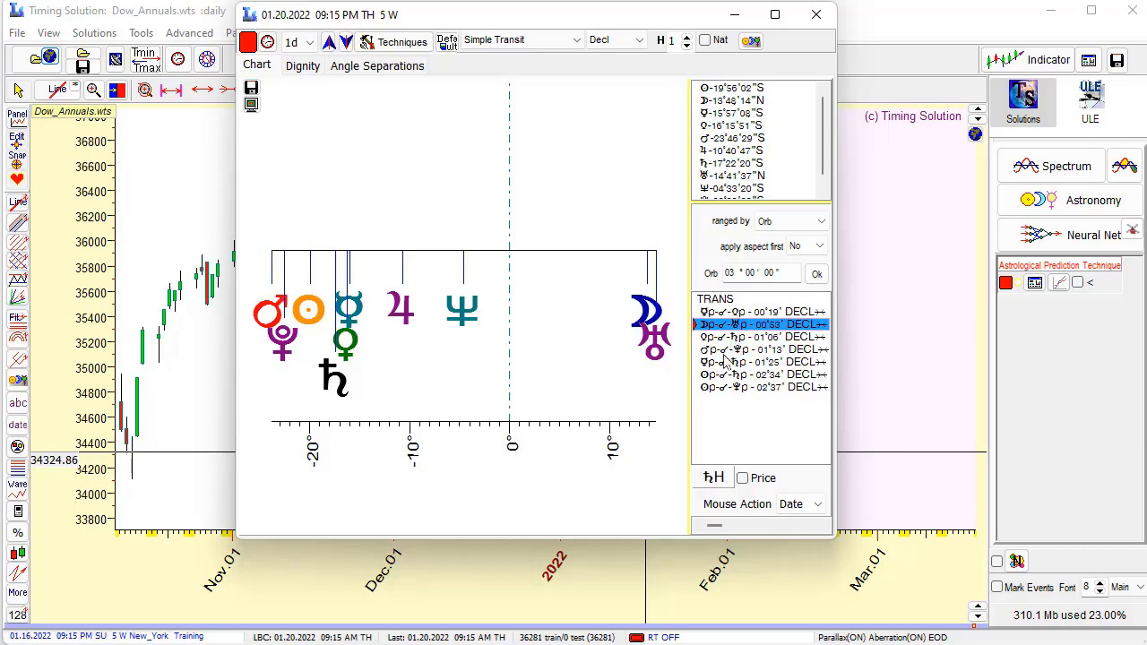
pyautogui.click(730, 313)
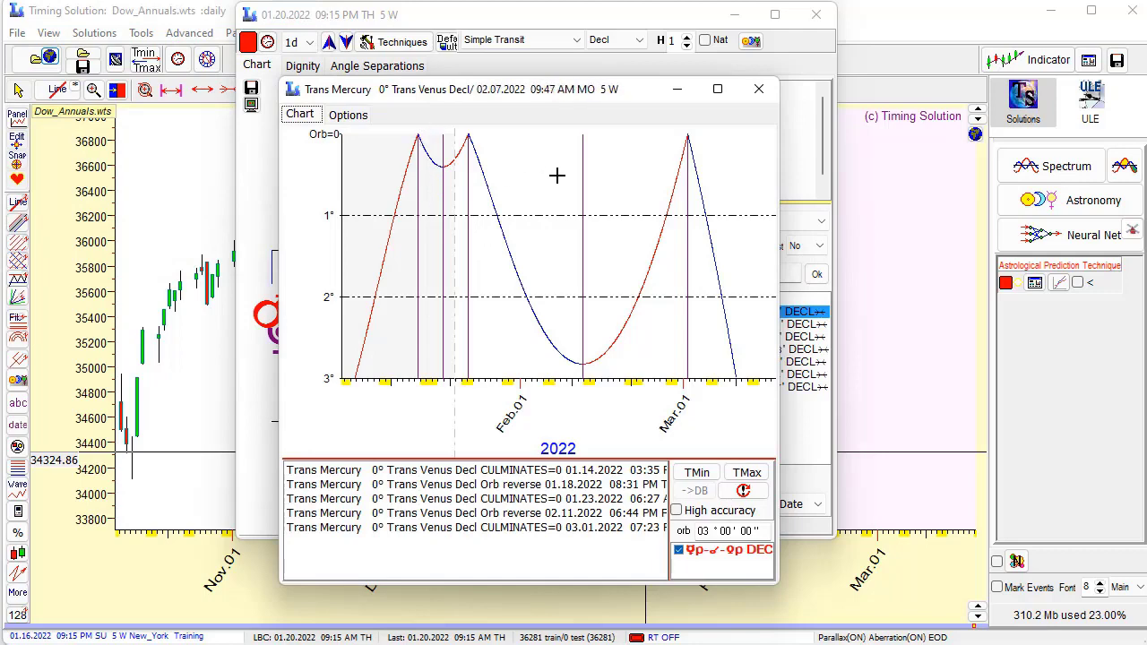
pyautogui.click(763, 91)
pyautogui.click(815, 15)
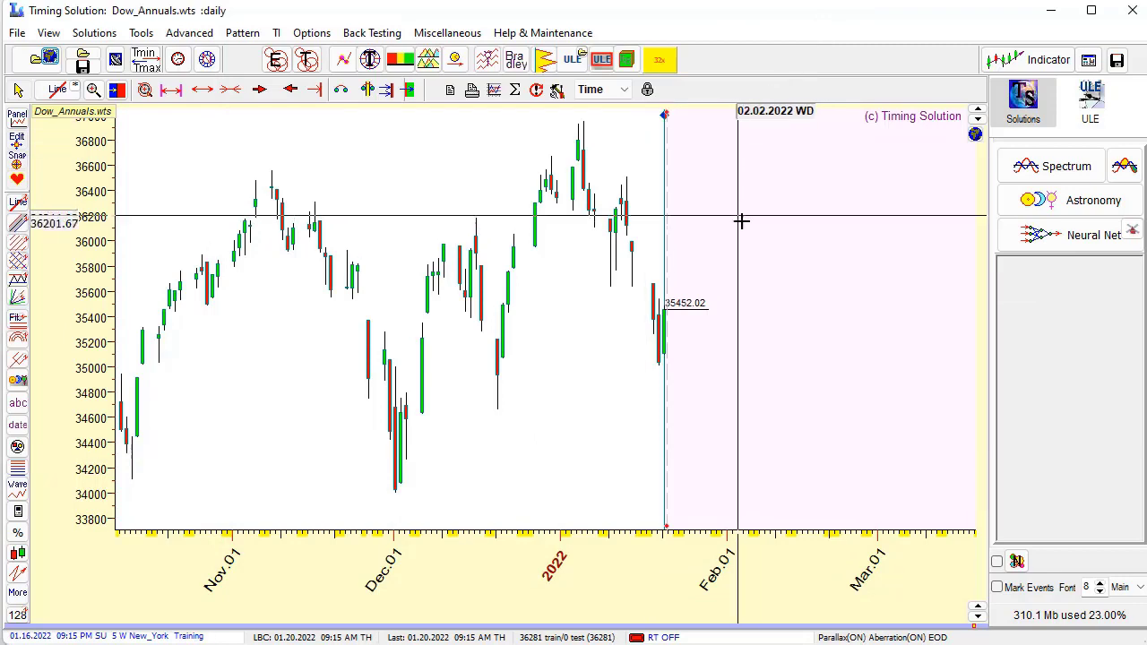
# Step: Open the Horizontal Ephemeris tool and set its coordinate system to declination (Decl)
pyautogui.click(140, 33)
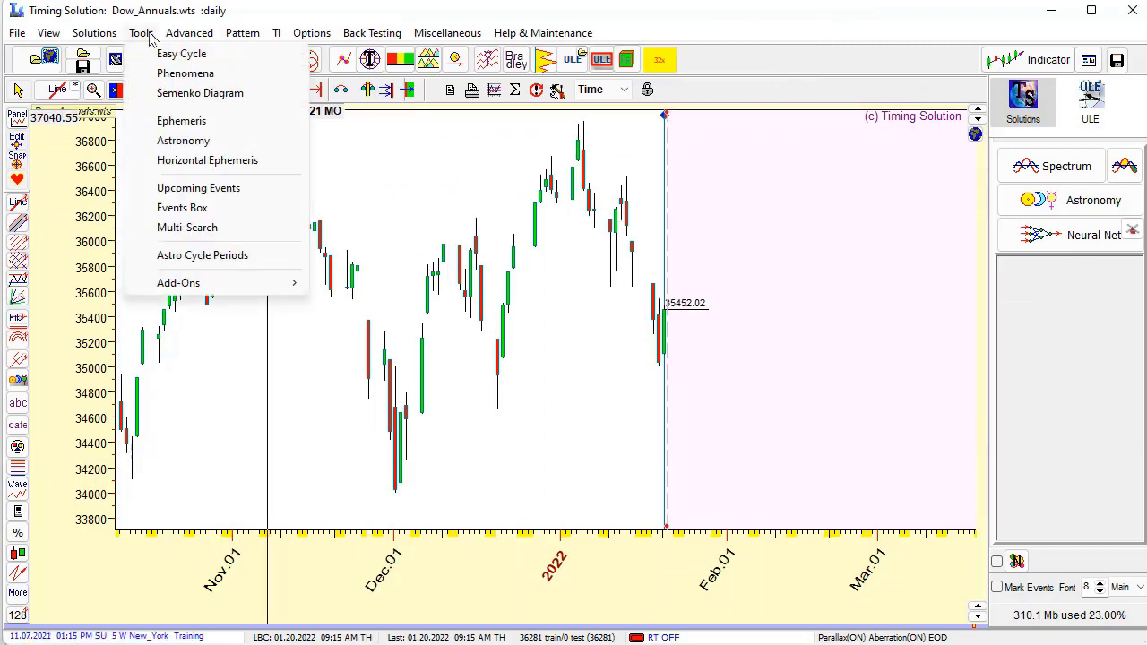
pyautogui.click(211, 162)
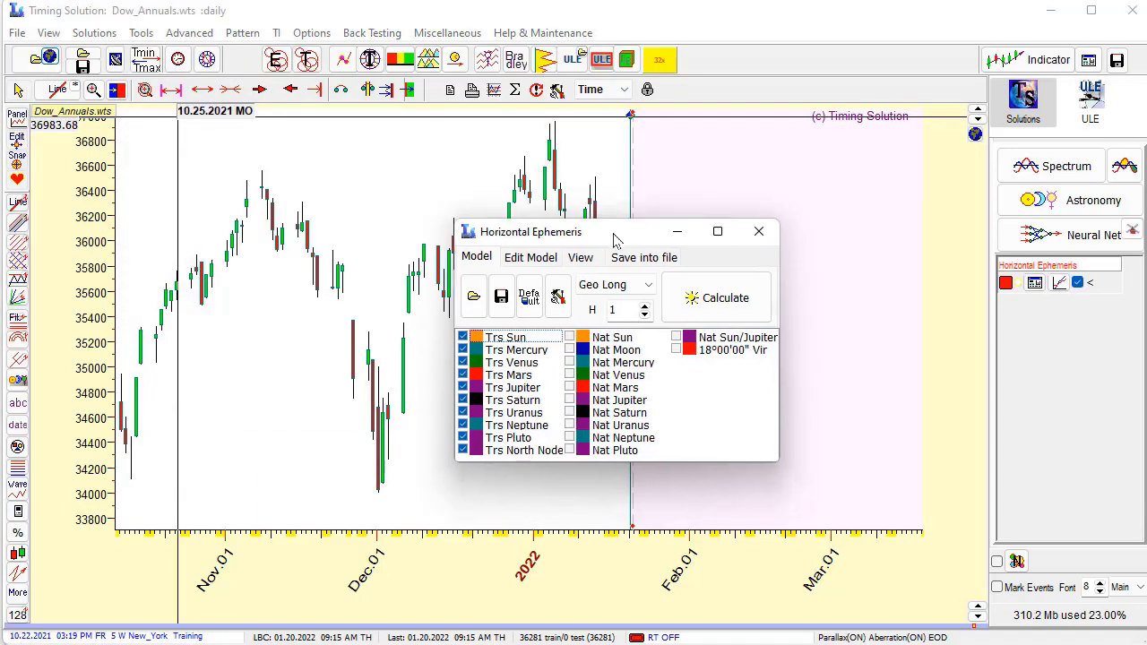
pyautogui.click(650, 289)
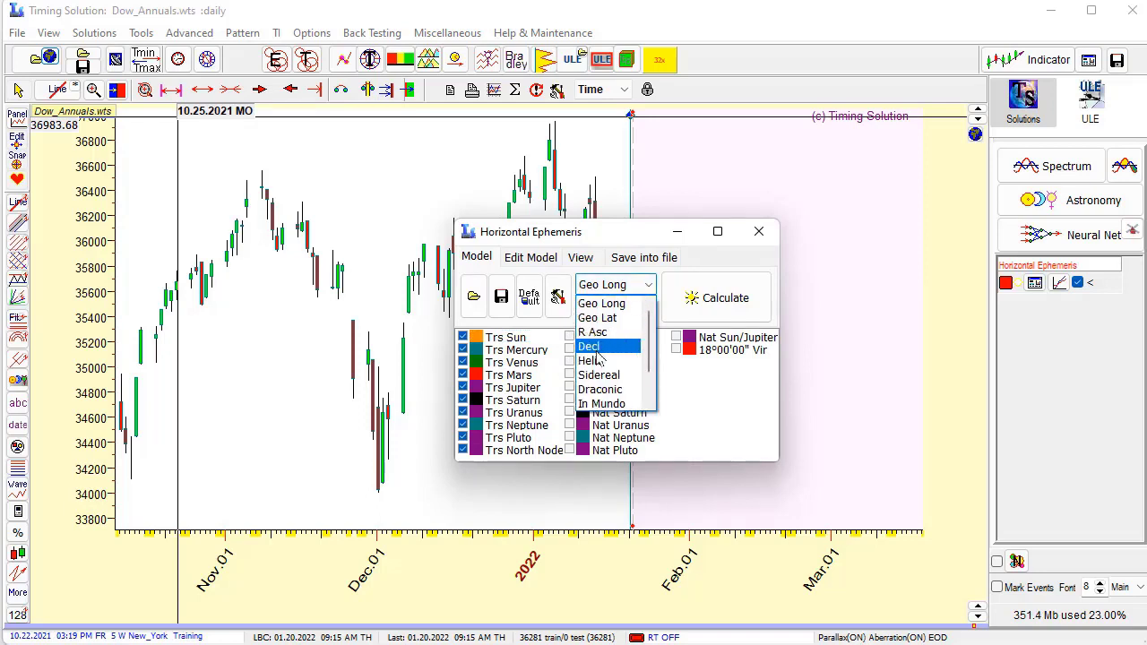
pyautogui.click(589, 346)
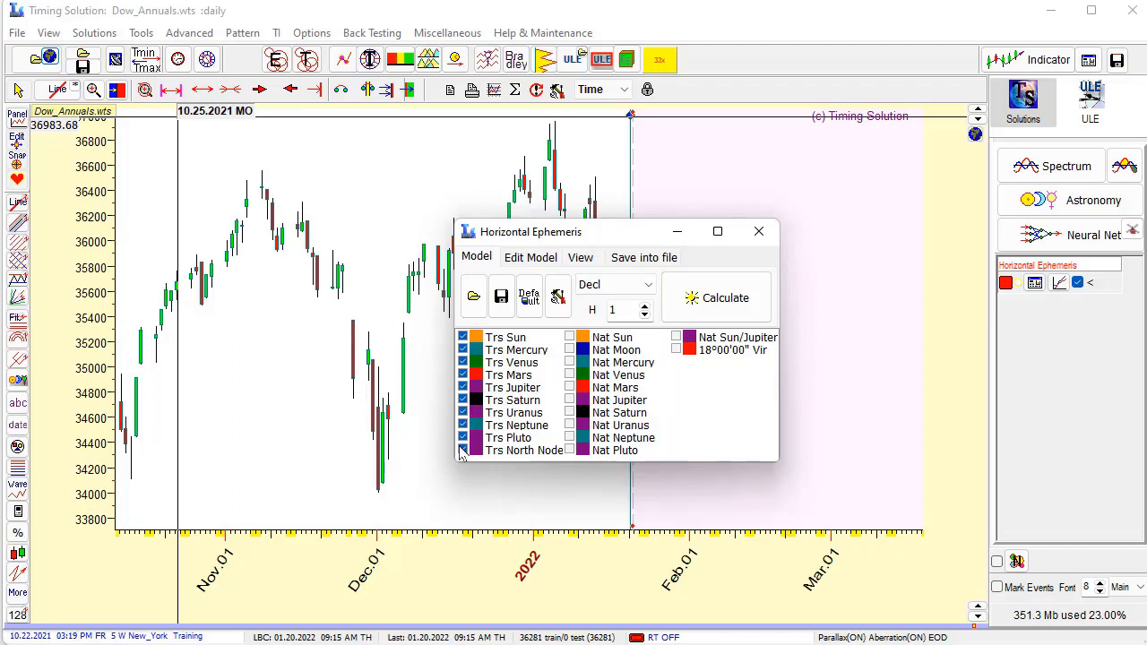
# Step: Deselect all transiting bodies in the ephemeris model from North Node to Mercury, leaving only Trs Sun selected
pyautogui.click(463, 450)
pyautogui.click(462, 426)
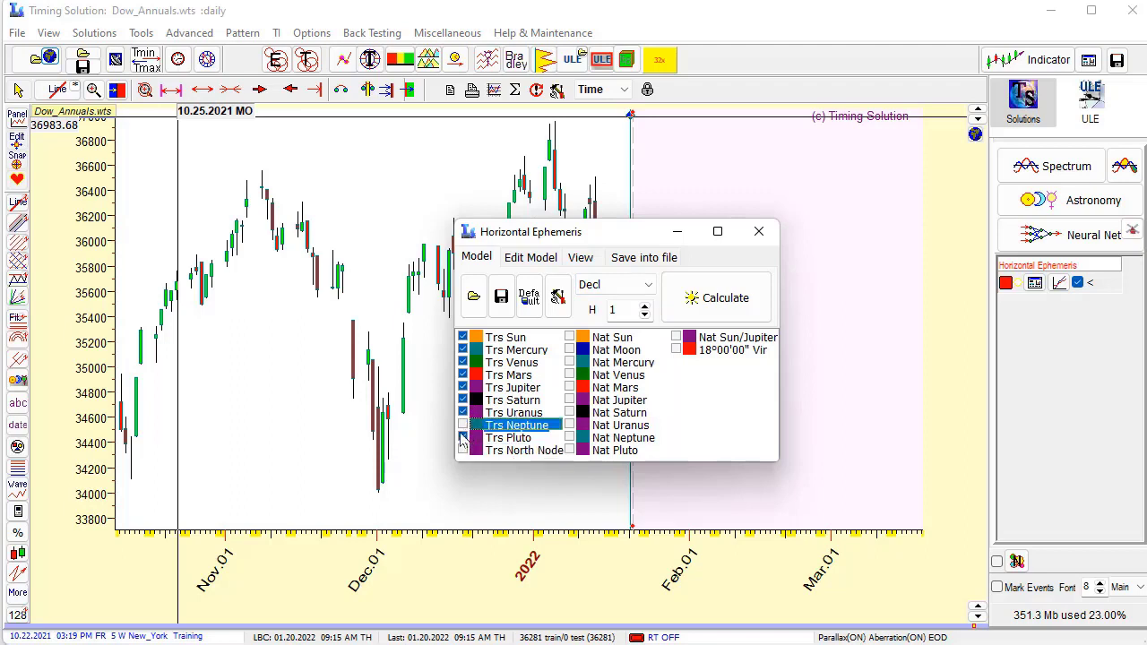
pyautogui.click(463, 437)
pyautogui.click(463, 413)
pyautogui.click(463, 400)
pyautogui.click(463, 389)
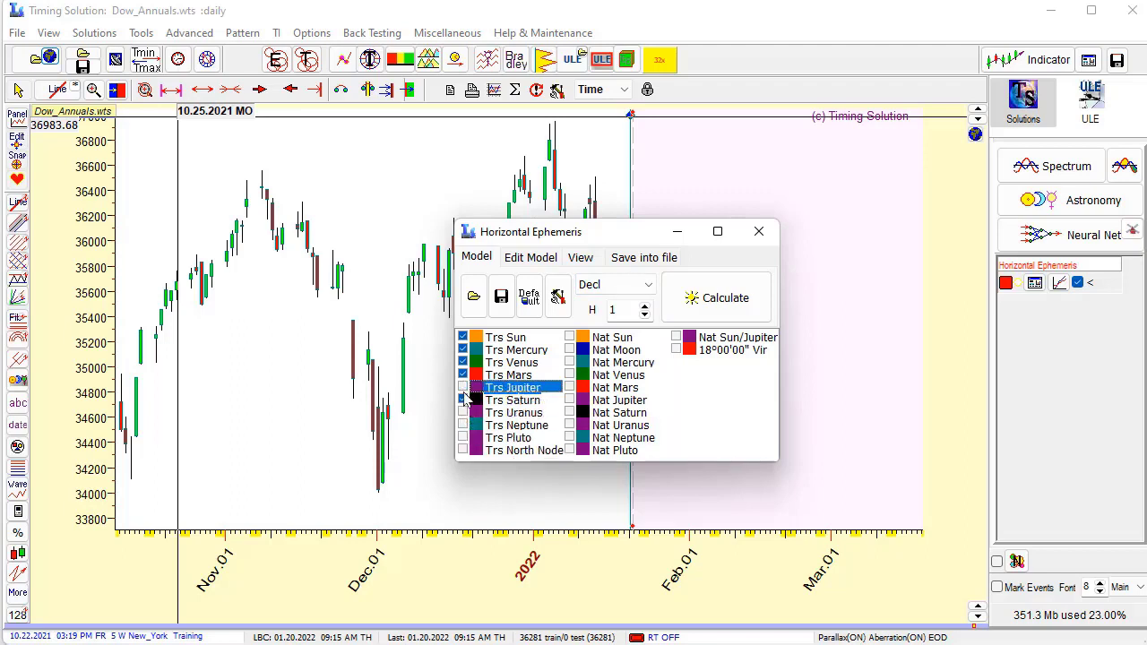
pyautogui.click(463, 400)
pyautogui.click(464, 376)
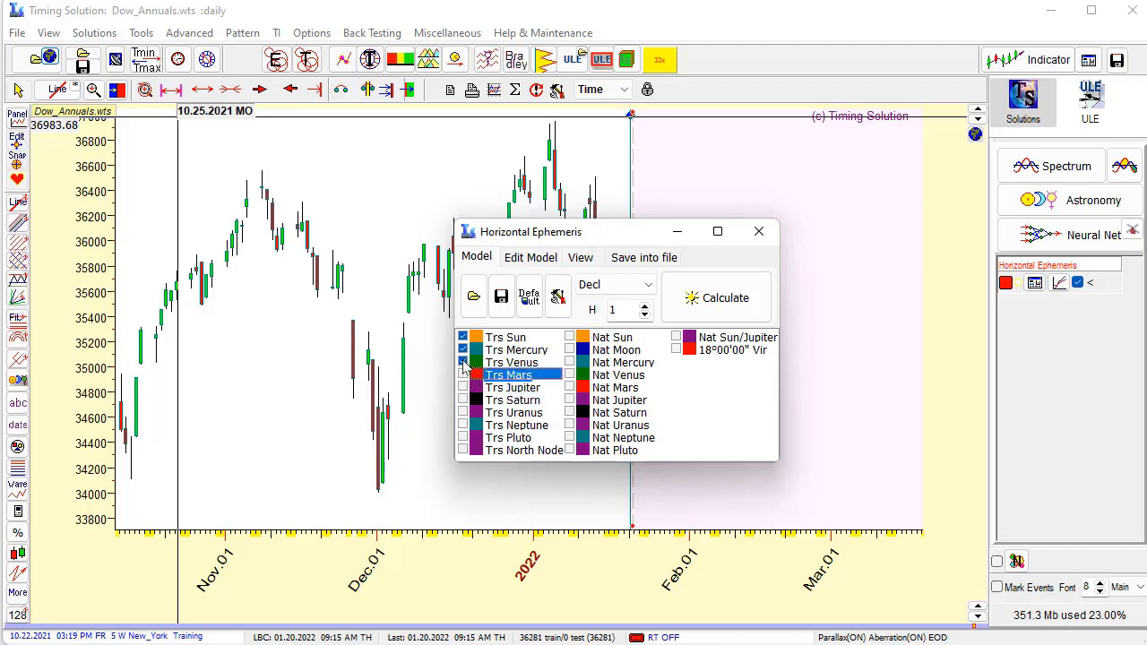
pyautogui.click(462, 363)
pyautogui.click(462, 350)
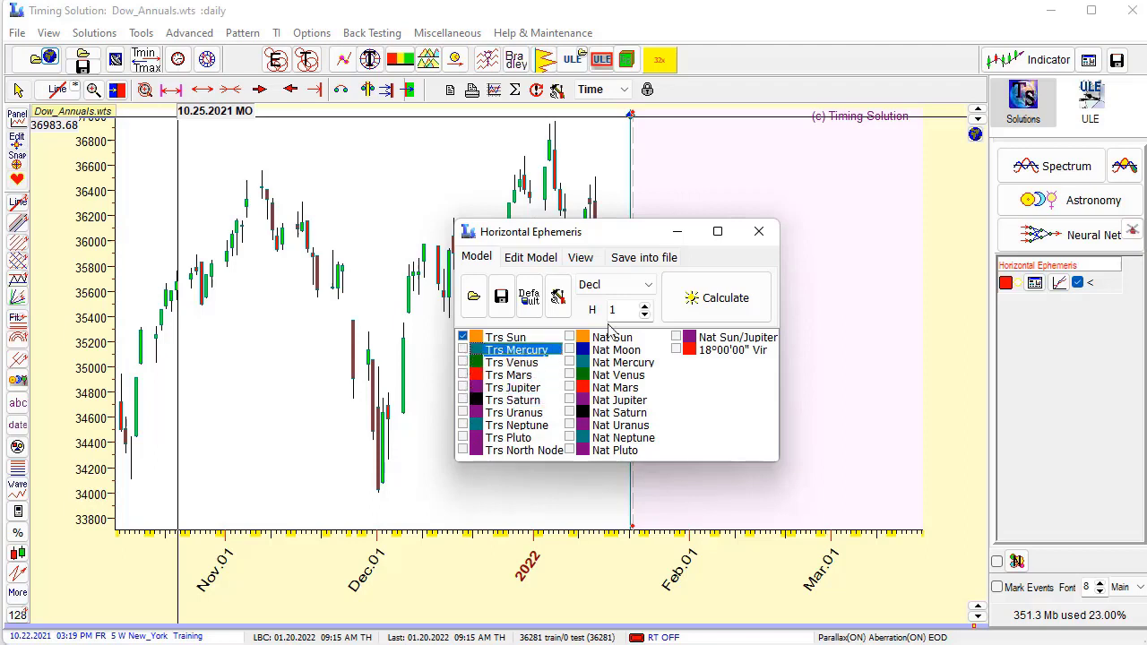
# Step: Calculate the Sun's declination curve on the price chart and move the Horizontal Ephemeris window clear of it
pyautogui.click(722, 297)
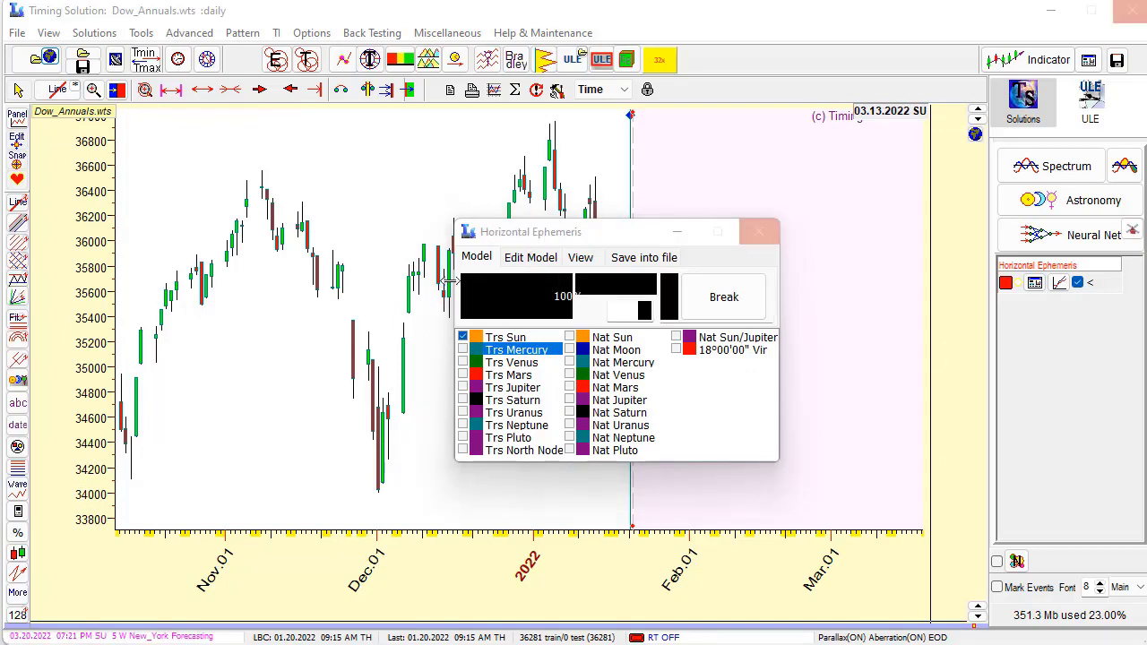
pyautogui.click(491, 212)
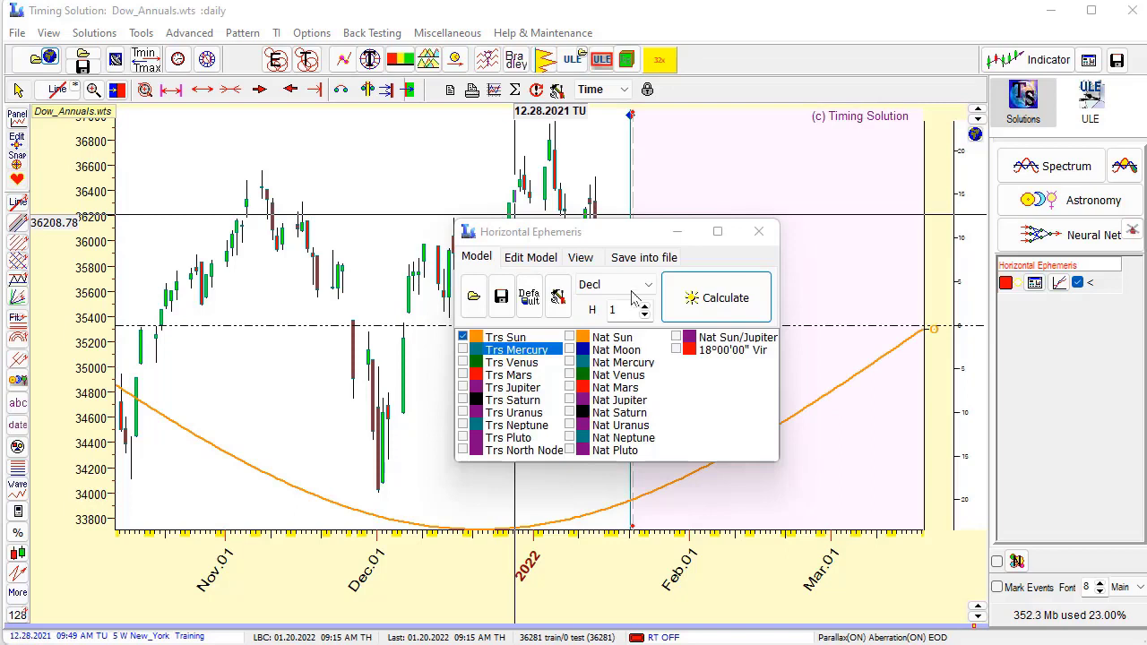
pyautogui.moveTo(281, 63); pyautogui.dragTo(195, 0)
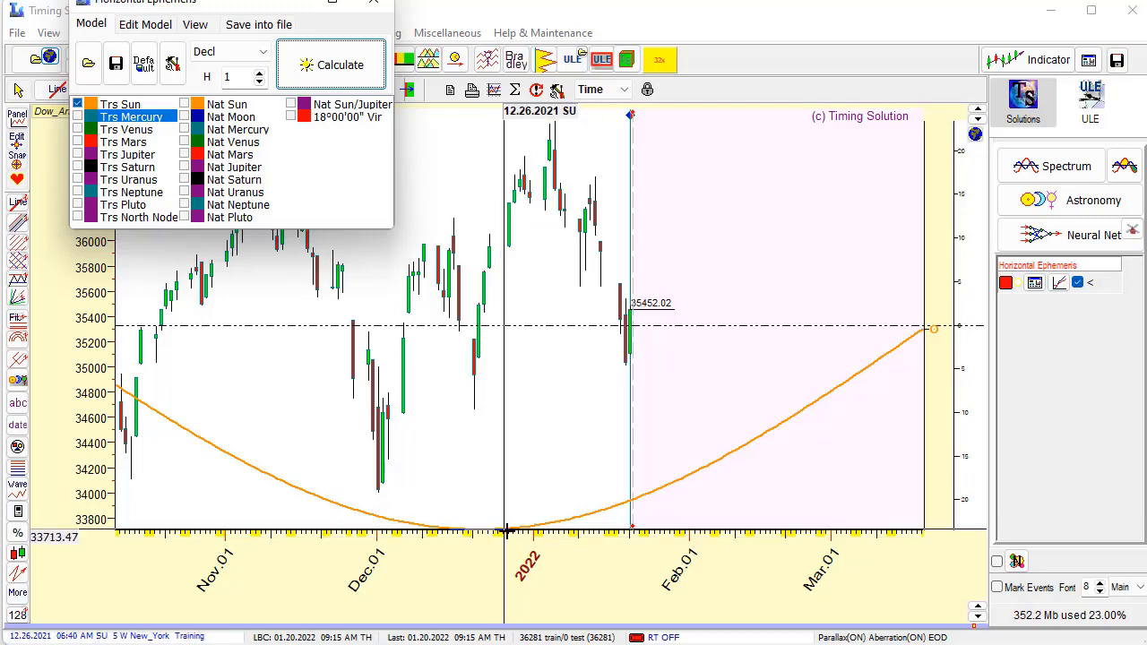
# Step: Examine the Sun's declination curve through 2022 into early 2023, including its peaks, troughs and zero crossings, and return to the latest prices
pyautogui.scroll(-2, 591, 502)
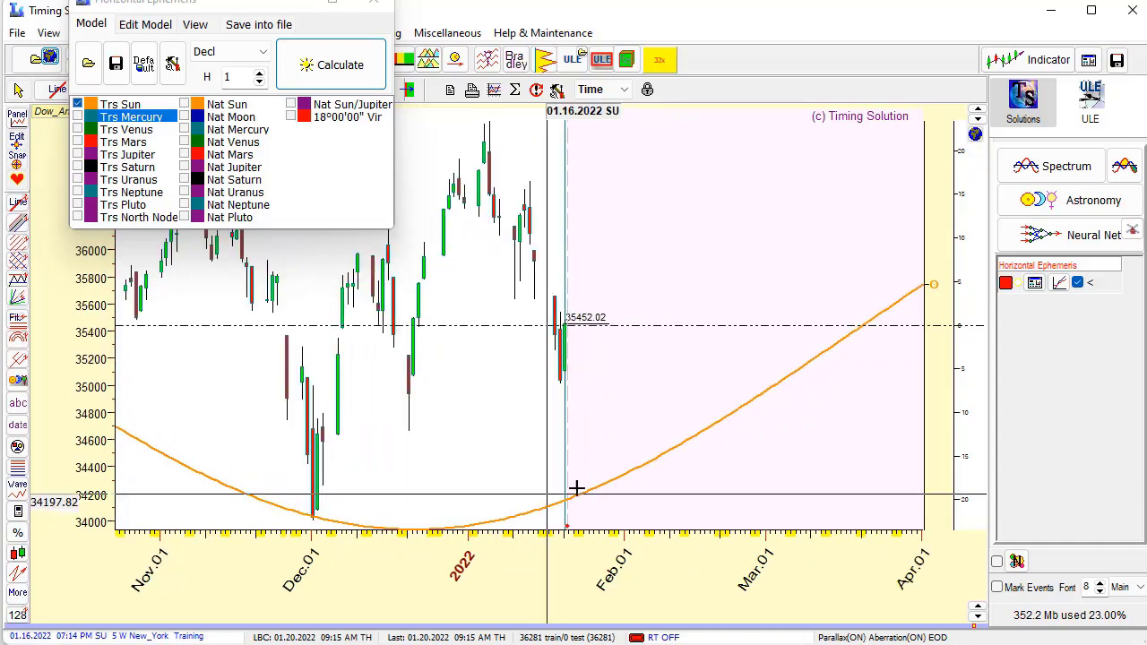
pyautogui.scroll(-5, 627, 470)
pyautogui.scroll(-3, 636, 430)
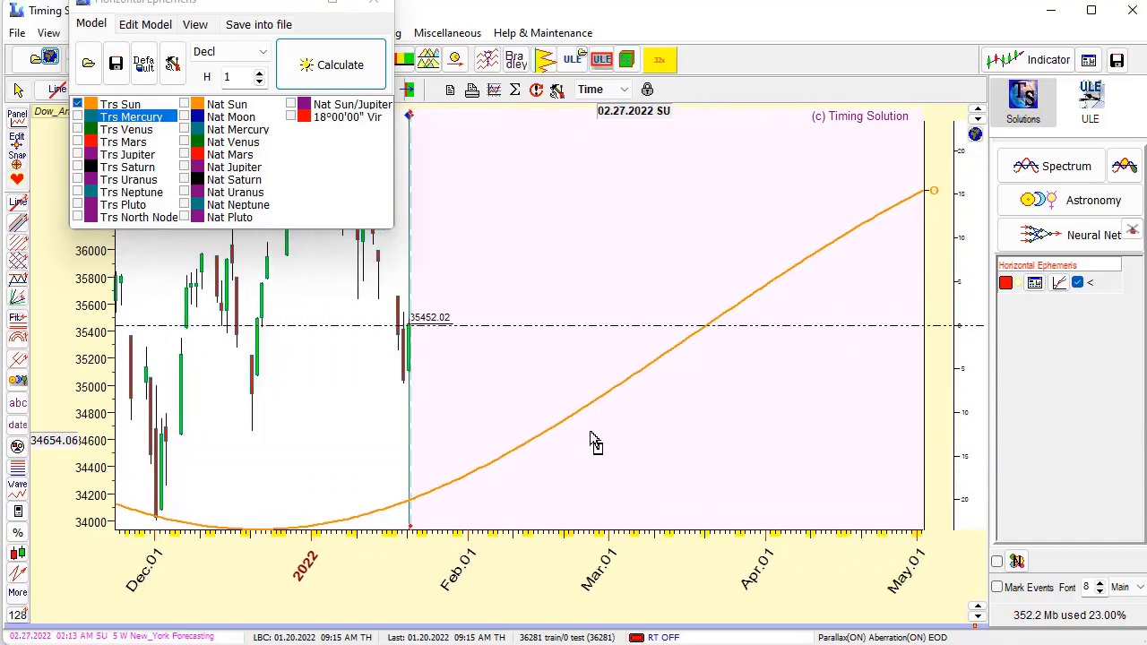
pyautogui.scroll(-2, 708, 384)
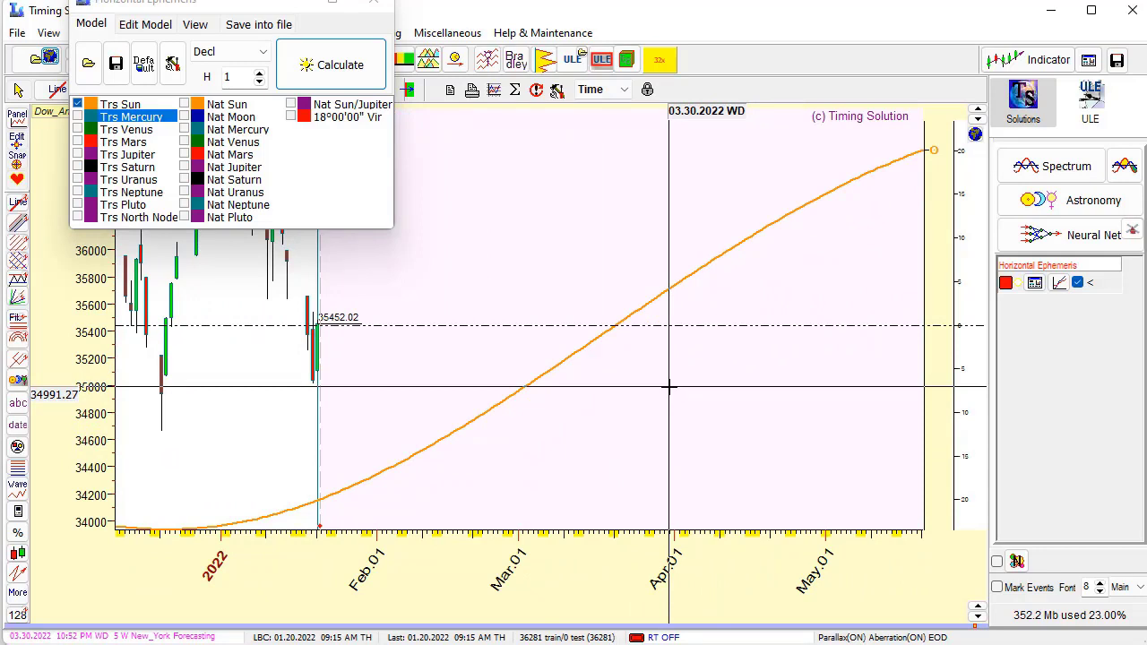
pyautogui.scroll(-4, 668, 387)
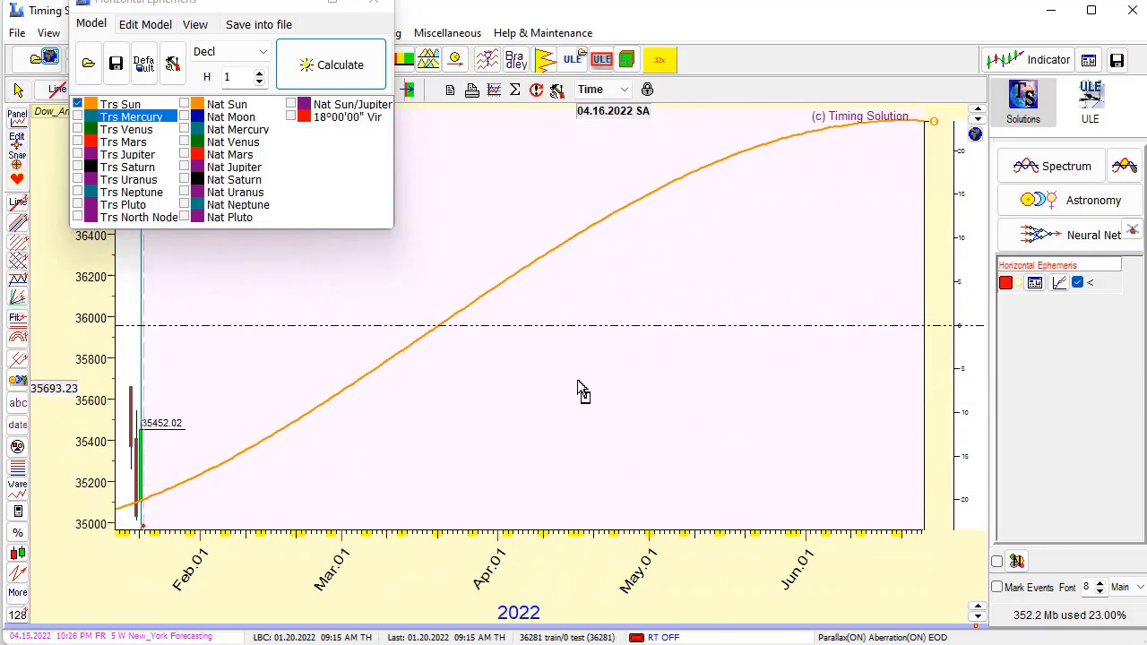
pyautogui.scroll(-5, 749, 285)
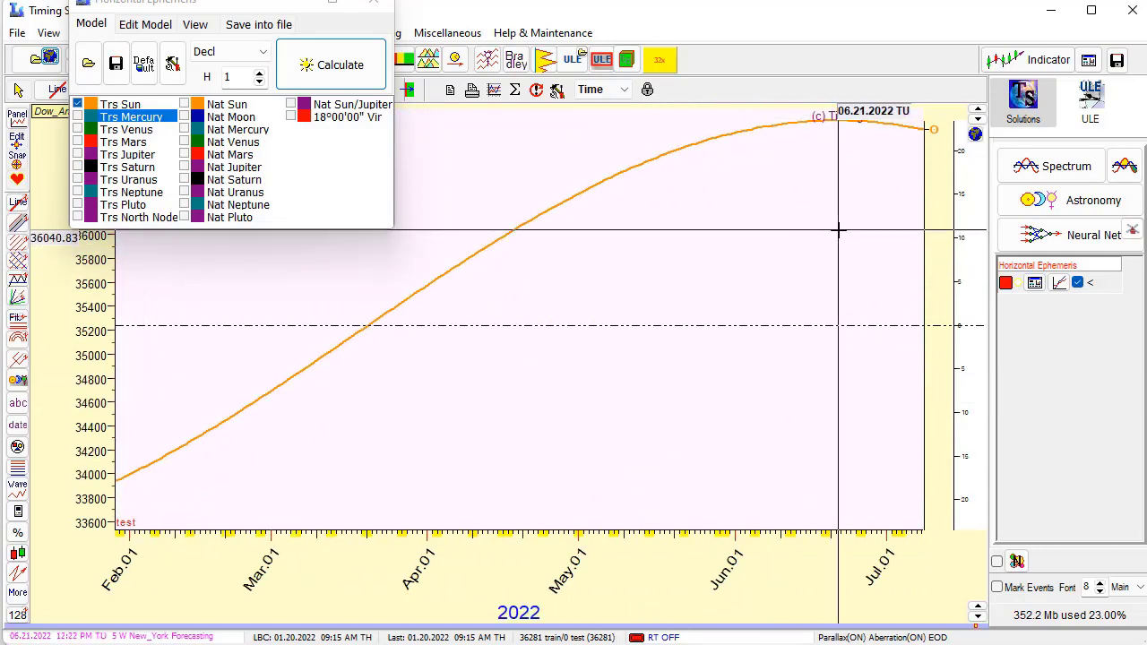
pyautogui.scroll(-1, 829, 228)
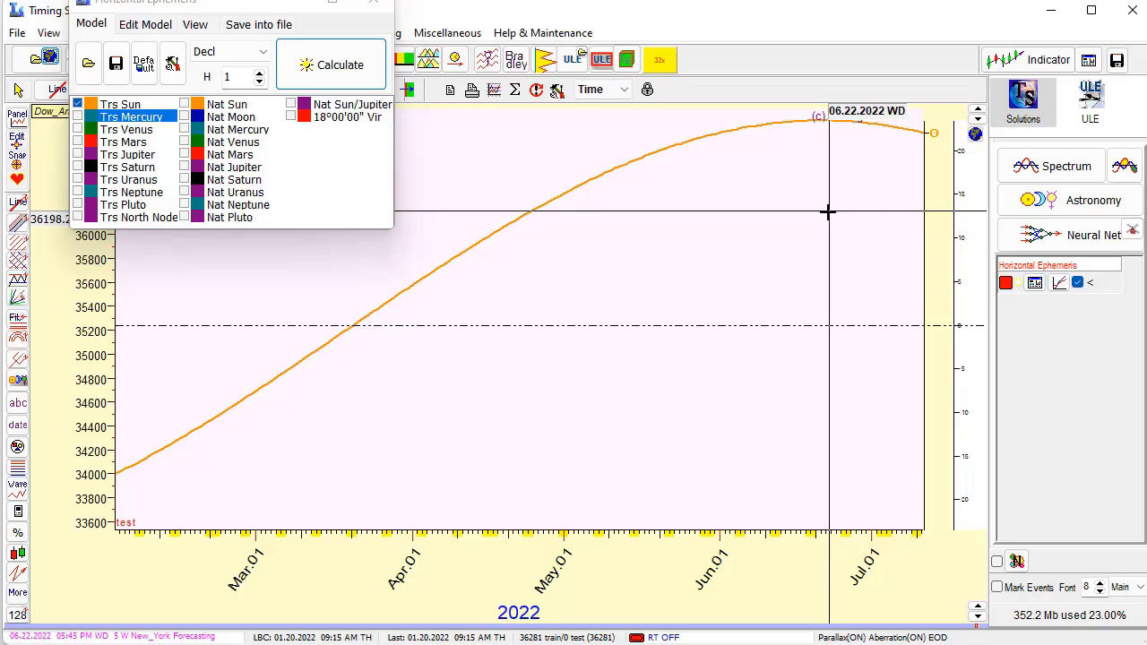
pyautogui.scroll(-4, 812, 287)
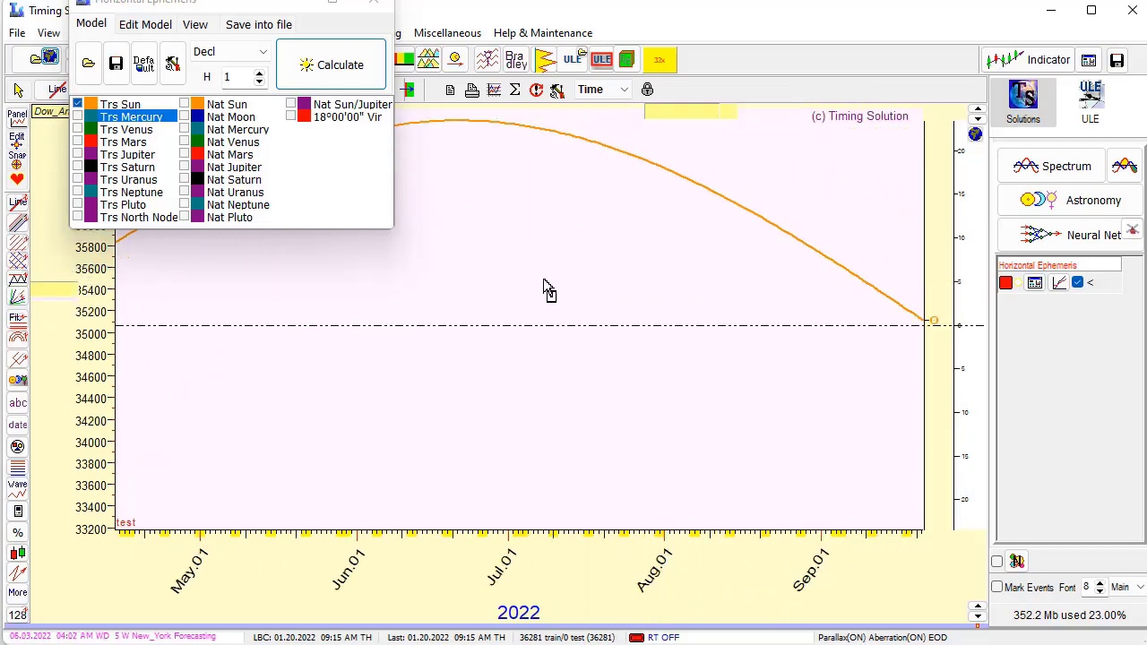
pyautogui.scroll(-8, 548, 290)
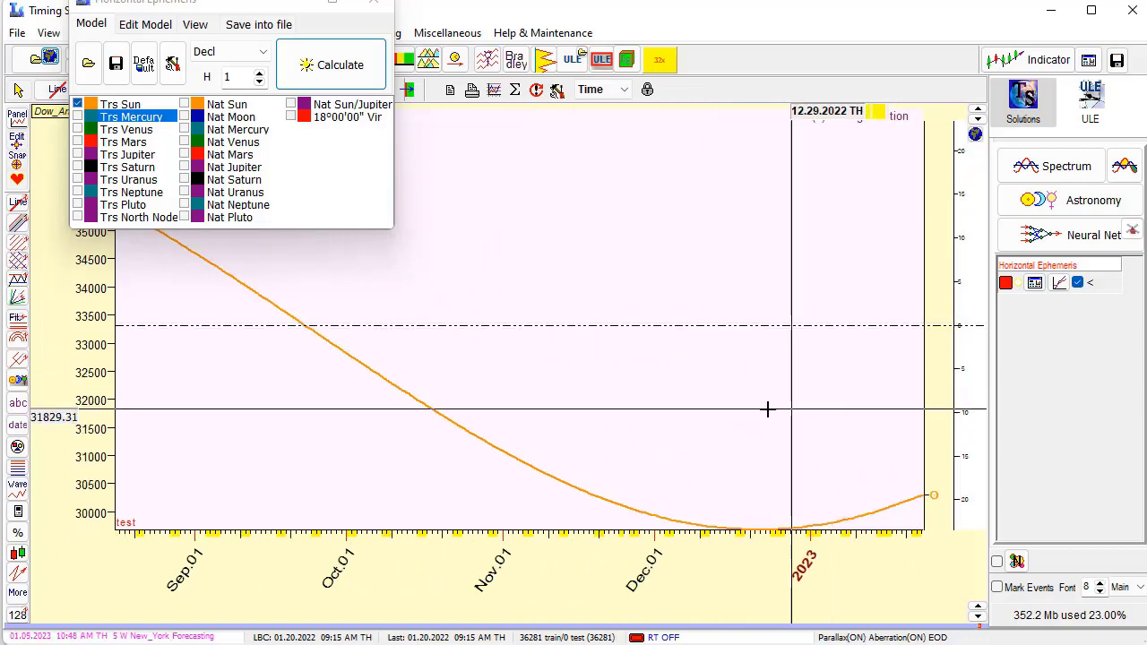
pyautogui.scroll(12, 402, 389)
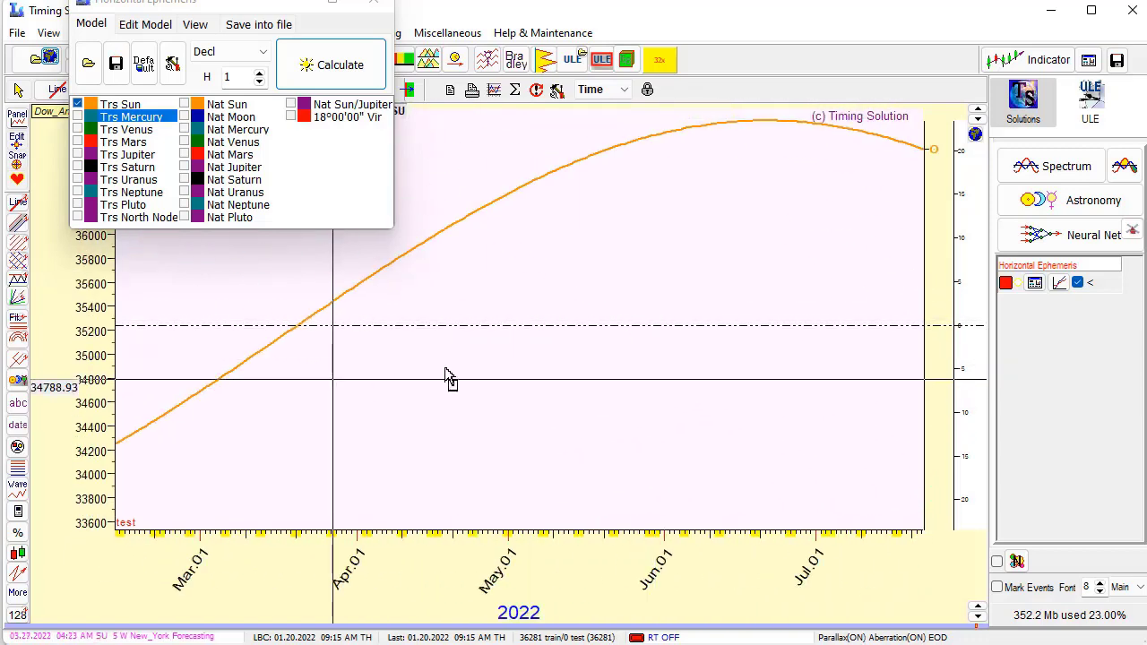
pyautogui.scroll(6, 449, 376)
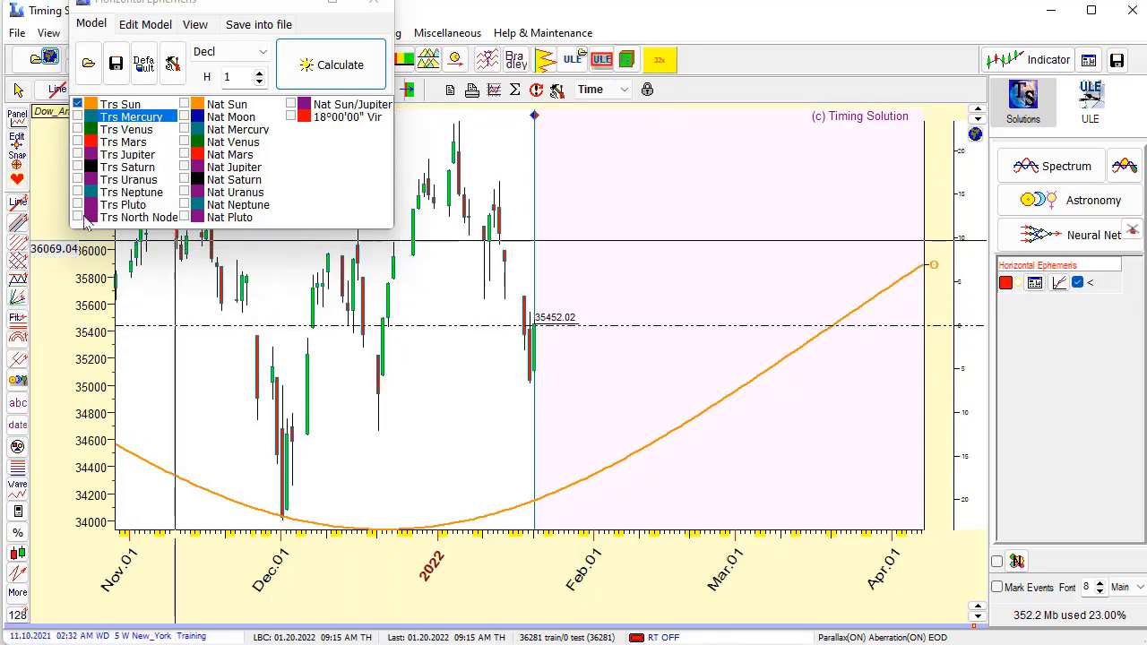
# Step: Add the declination curves of transiting Mercury, Venus, Mars, Jupiter, Saturn, Uranus, Neptune and Pluto to the chart through June 2022
pyautogui.click(77, 205)
pyautogui.click(77, 192)
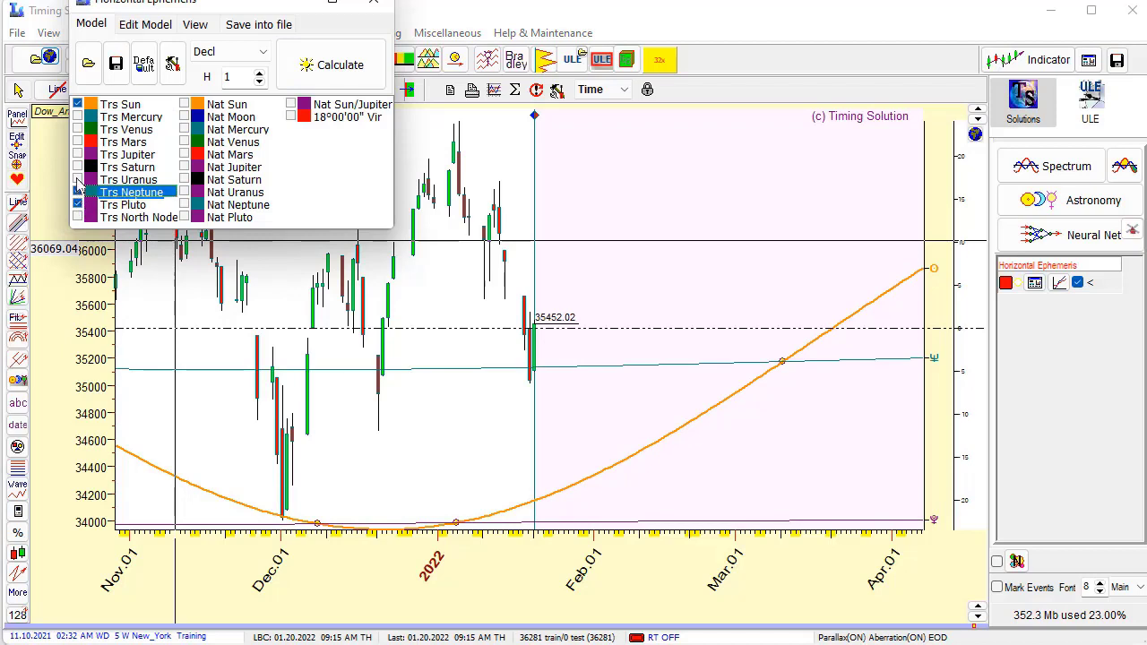
pyautogui.click(78, 179)
pyautogui.click(77, 167)
pyautogui.click(77, 154)
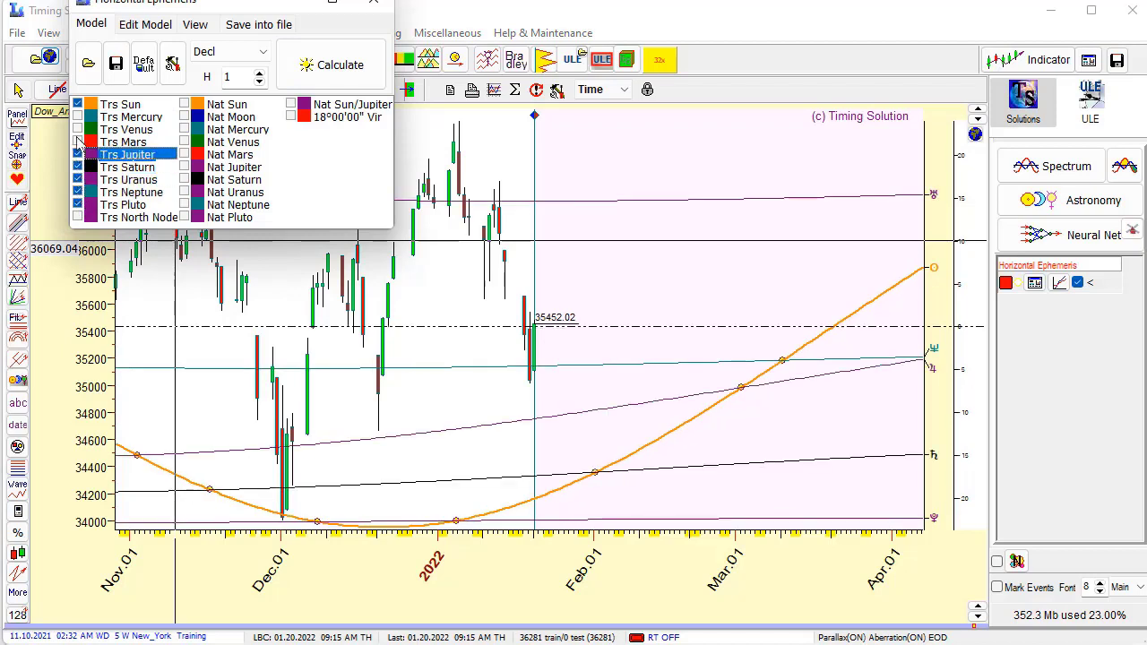
pyautogui.click(77, 141)
pyautogui.click(77, 129)
pyautogui.click(77, 116)
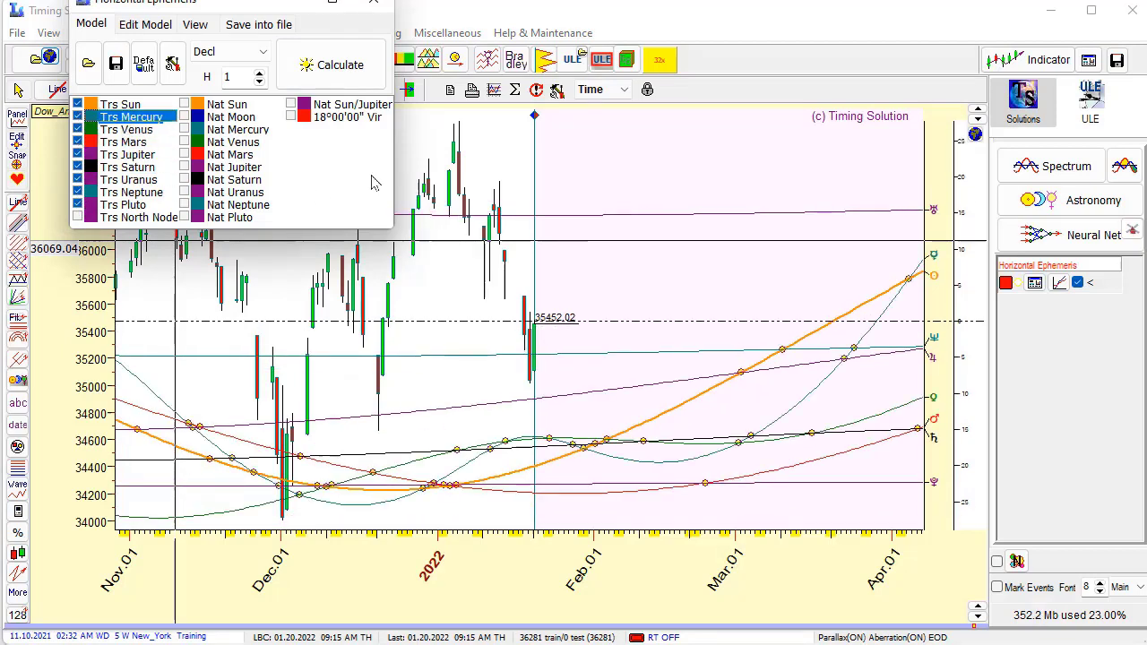
pyautogui.click(338, 49)
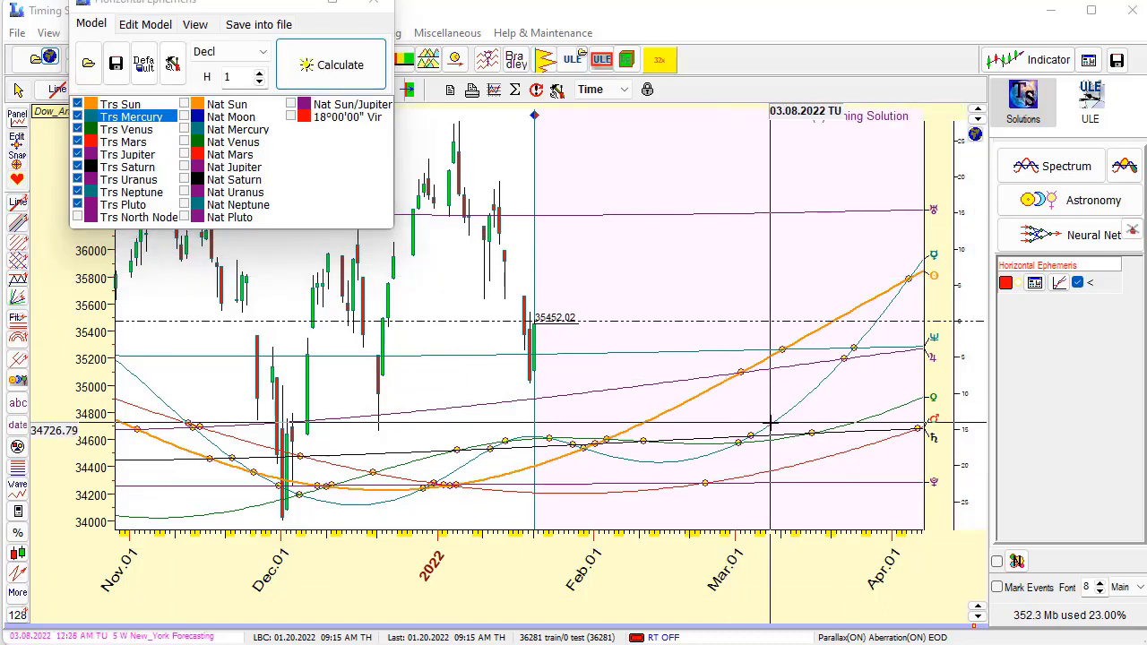
pyautogui.moveTo(780, 408); pyautogui.dragTo(472, 377)
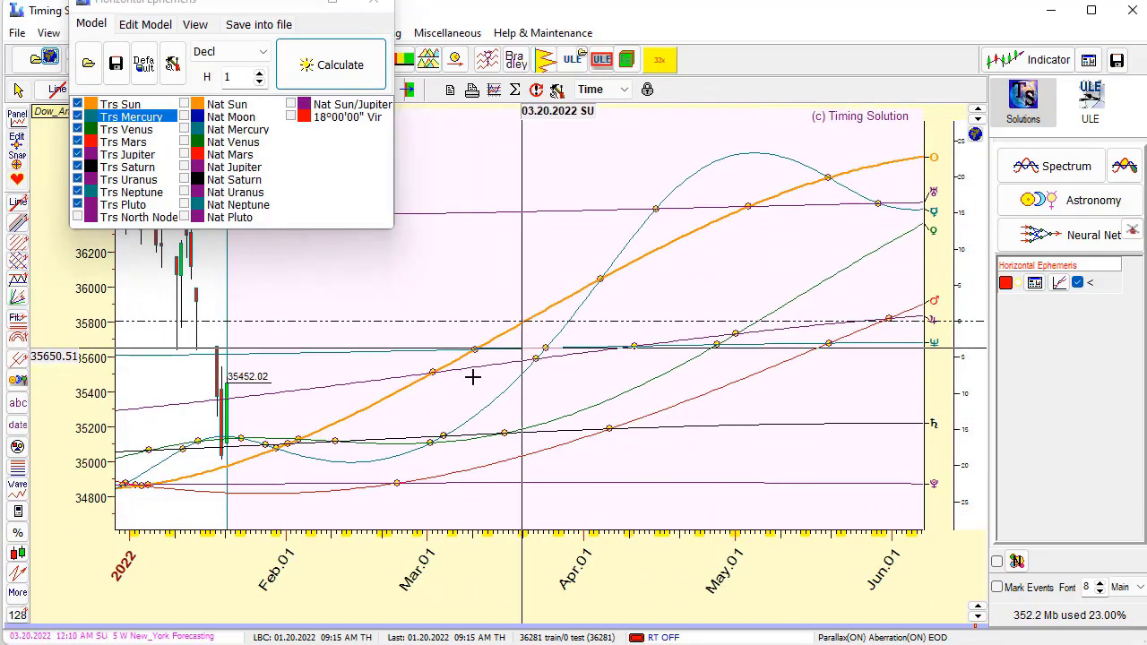
# Step: Increase the line thickness of the transiting Mercury declination curve
pyautogui.moveTo(384, 418); pyautogui.dragTo(407, 403)
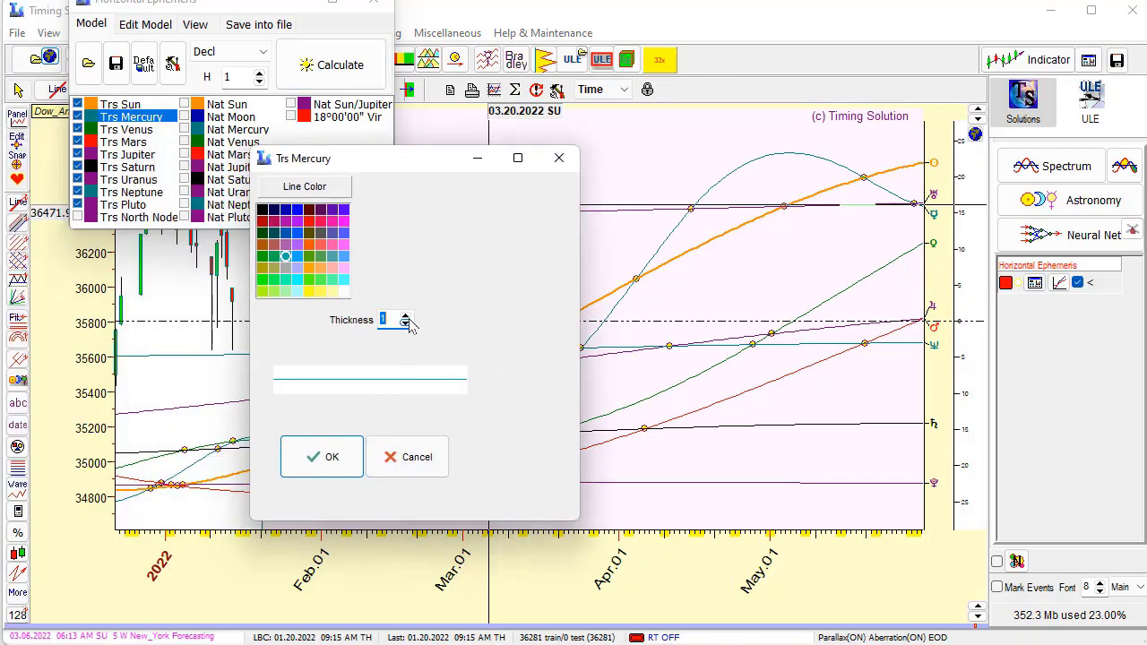
pyautogui.click(406, 317)
pyautogui.click(406, 316)
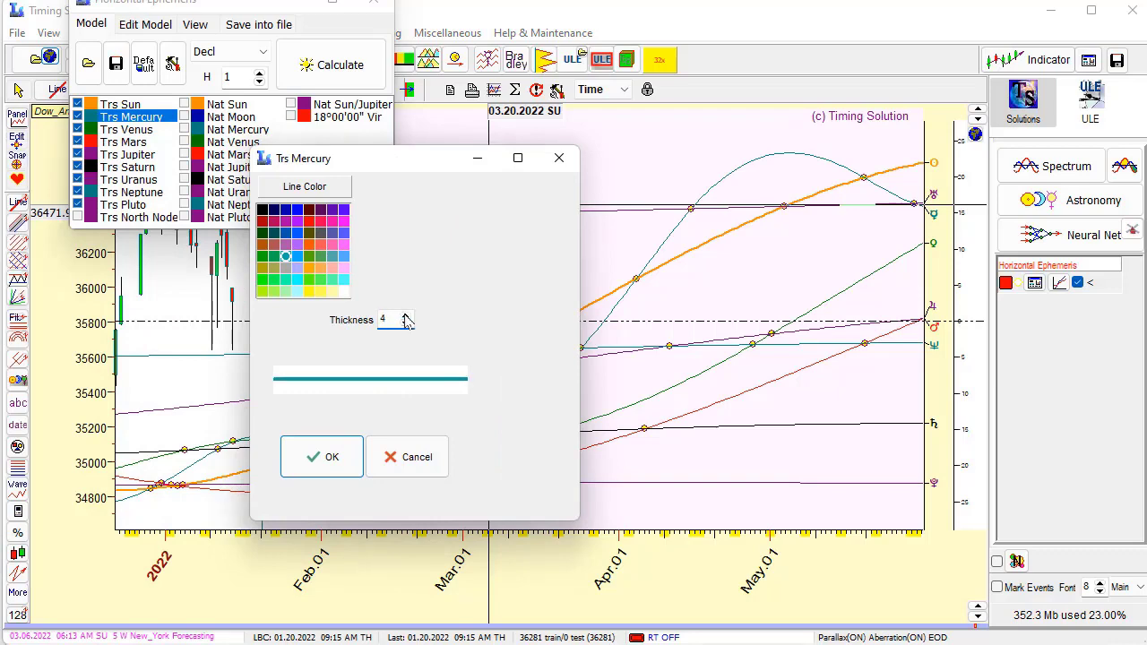
pyautogui.click(405, 316)
pyautogui.click(325, 456)
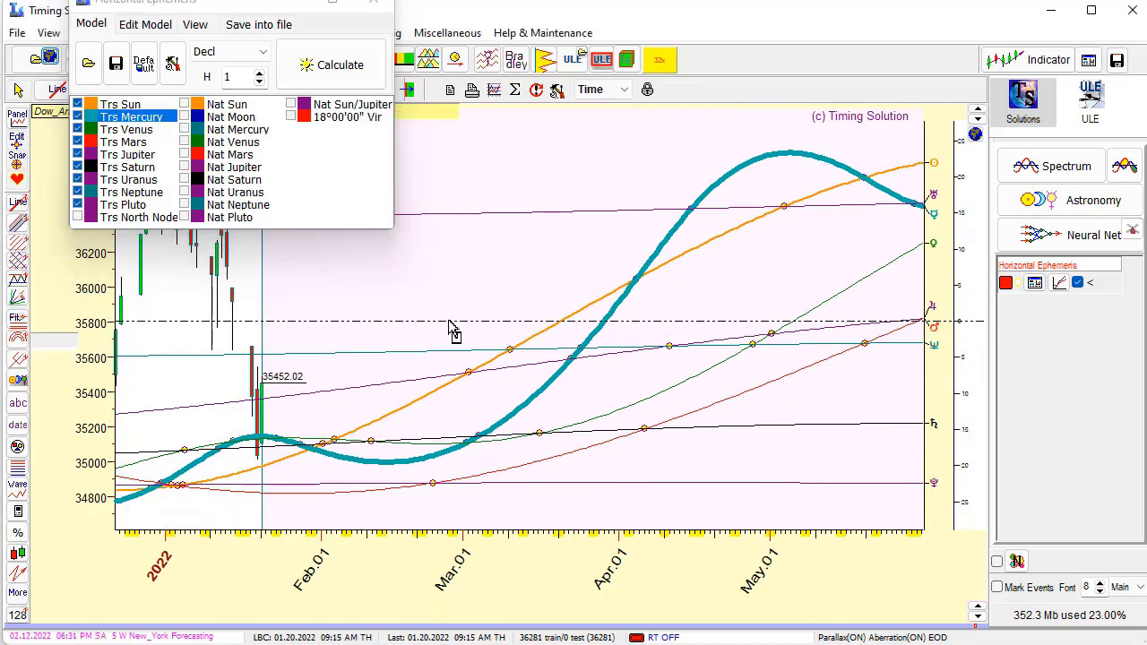
# Step: Follow Mercury's thickened declination curve into June 2022 and close the Horizontal Ephemeris
pyautogui.scroll(3, 639, 308)
pyautogui.scroll(-3, 757, 306)
pyautogui.scroll(-3, 757, 306)
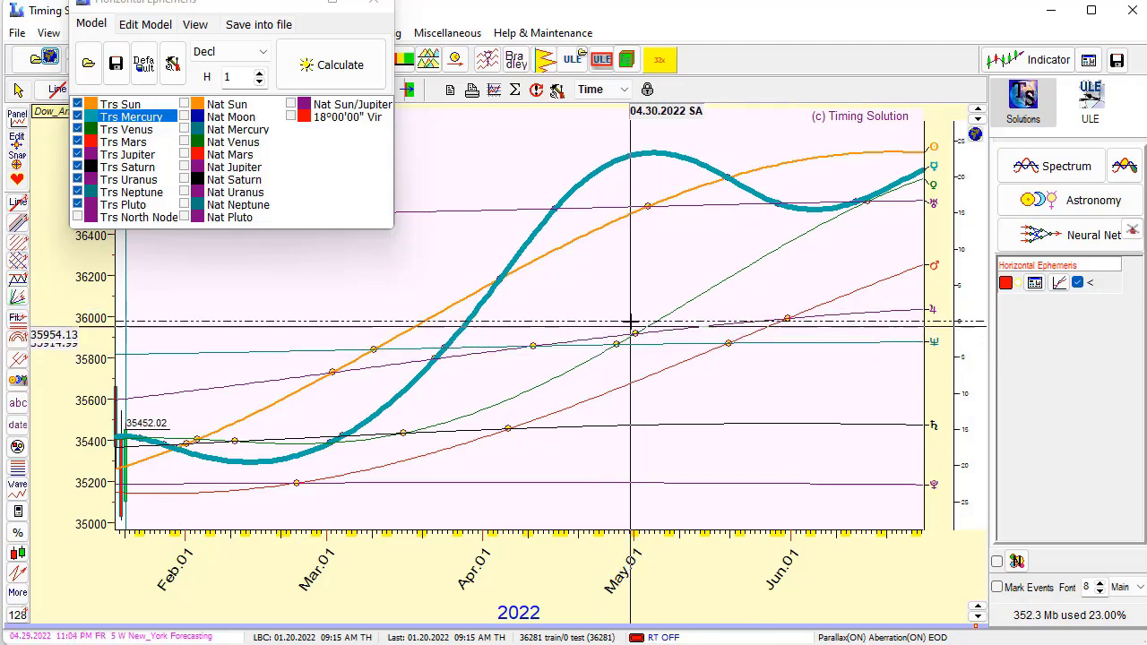
pyautogui.scroll(3, 550, 457)
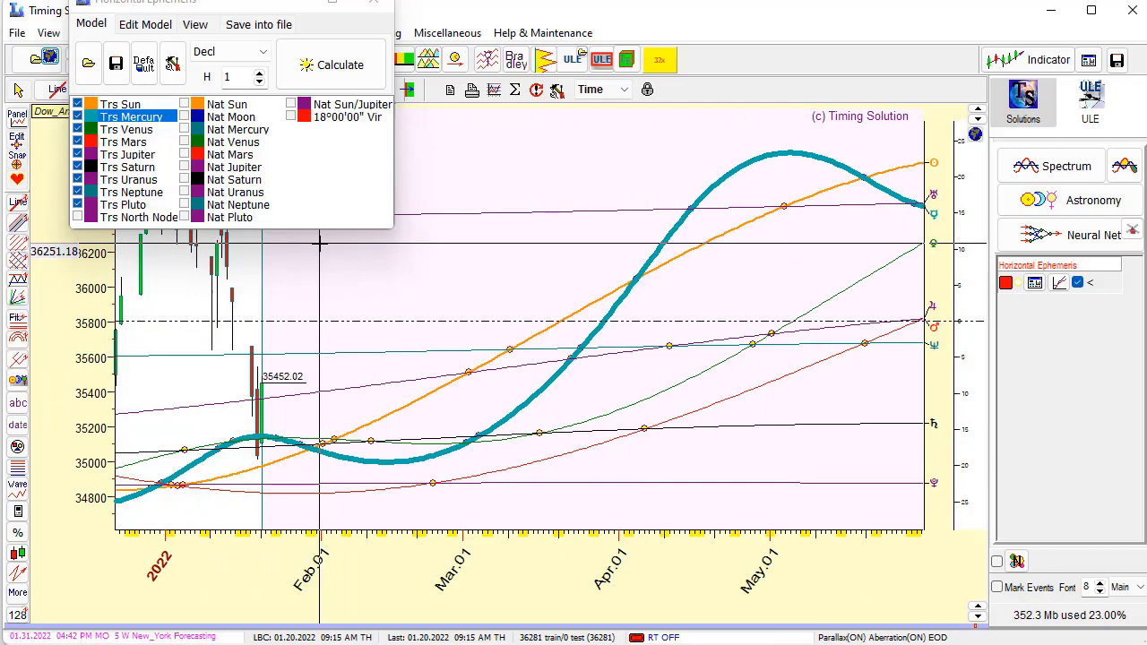
pyautogui.click(369, 3)
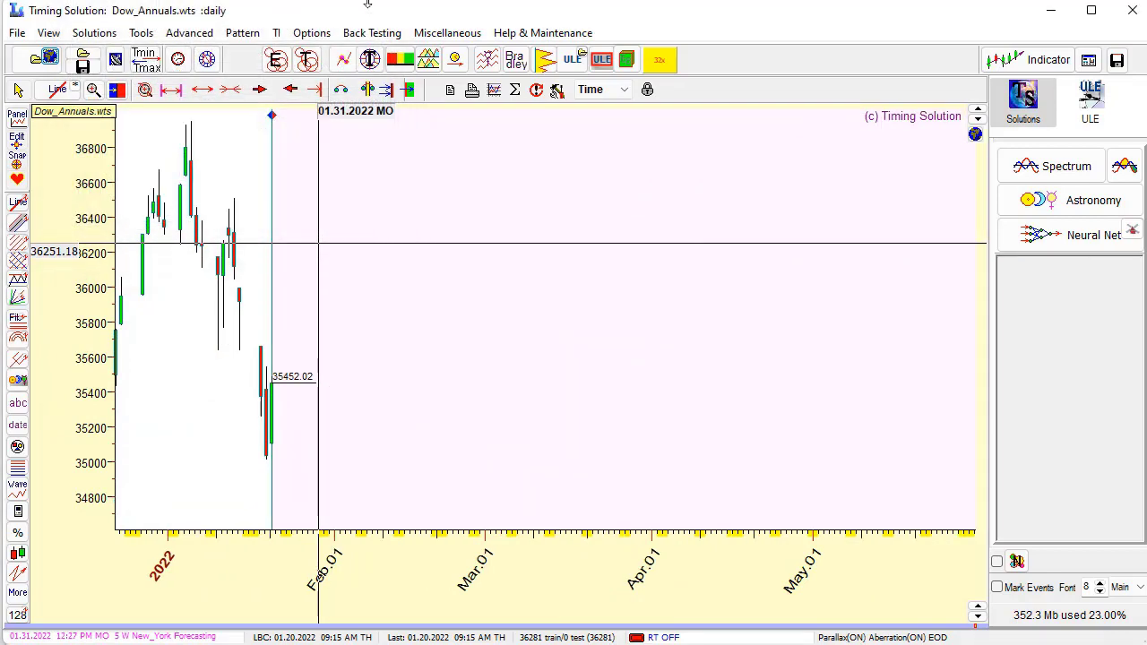
# Step: Open the Ephemeris tool and calculate the daily table with the zodiac set to Declination
pyautogui.click(139, 36)
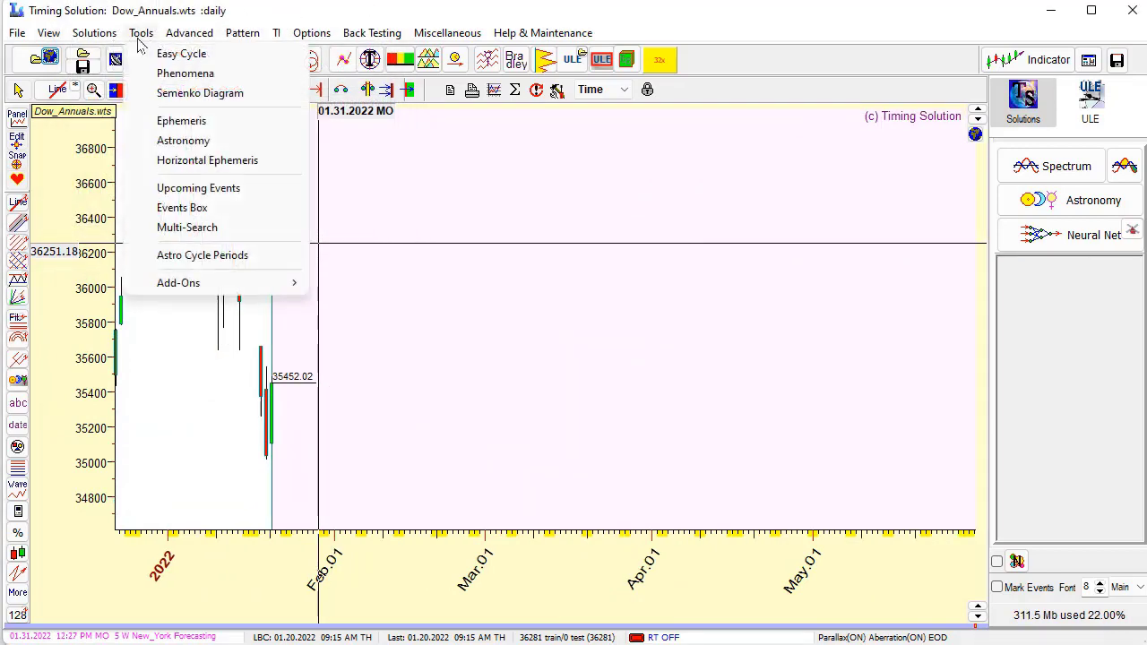
pyautogui.click(213, 129)
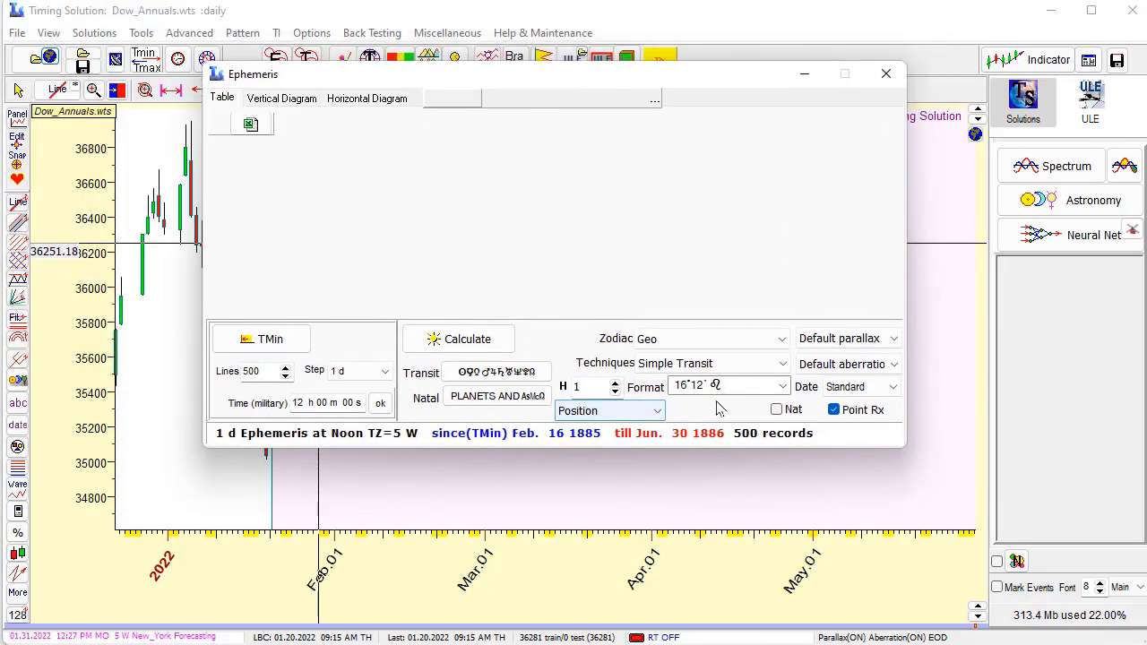
pyautogui.click(782, 339)
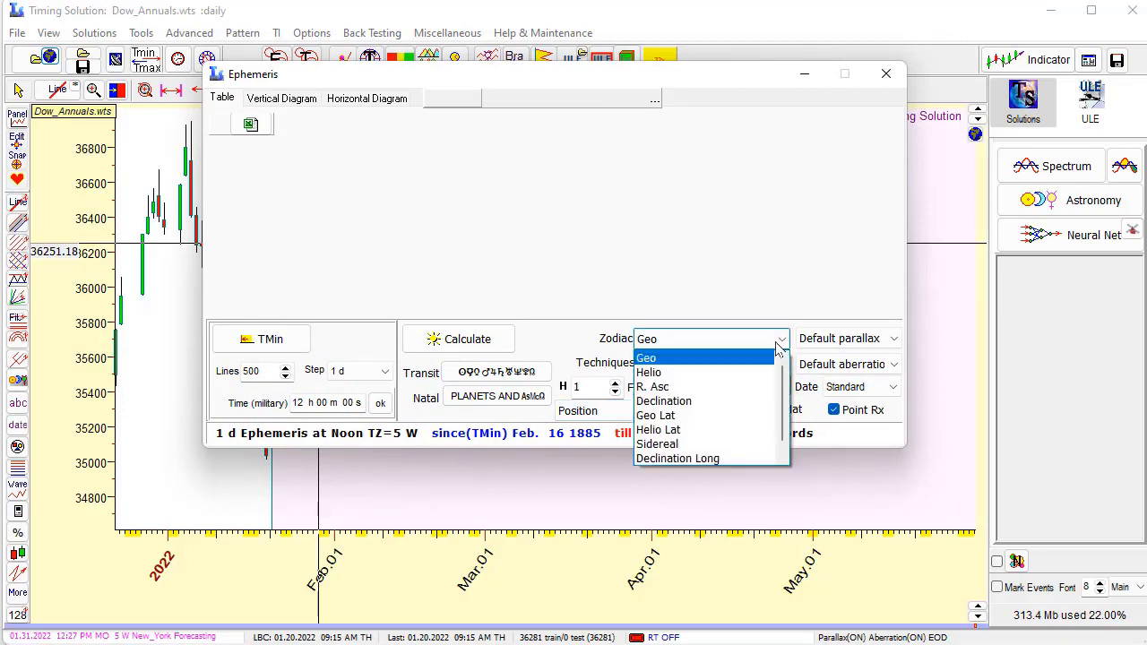
pyautogui.click(700, 401)
pyautogui.click(451, 348)
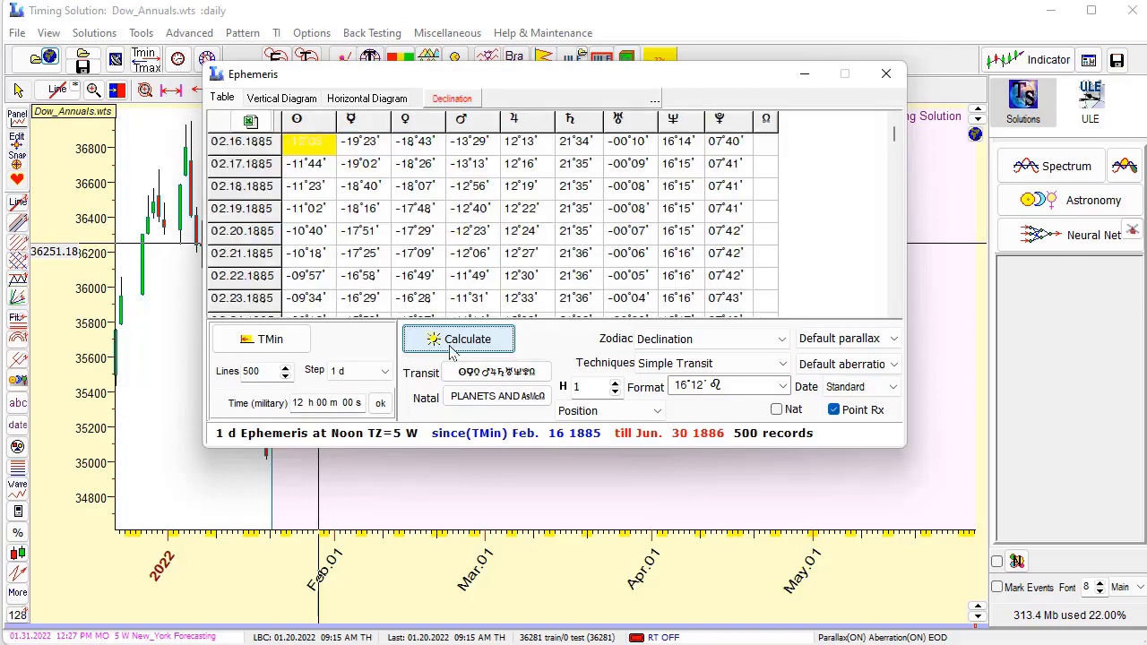
# Step: Examine the daily declination values down the Mercury column of the ephemeris table and close the Ephemeris
pyautogui.click(364, 209)
pyautogui.press('Down')
pyautogui.press('Down')
pyautogui.press('Down')
pyautogui.press('Down')
pyautogui.press('Down')
pyautogui.press('Down')
pyautogui.press('Down')
pyautogui.press('Down')
pyautogui.press('Down')
pyautogui.press('Down')
pyautogui.press('Down')
pyautogui.press('Down')
pyautogui.press('Down')
pyautogui.press('Down')
pyautogui.press('Down')
pyautogui.press('Down')
pyautogui.press('Down')
pyautogui.press('Down')
pyautogui.press('Down')
pyautogui.press('Down')
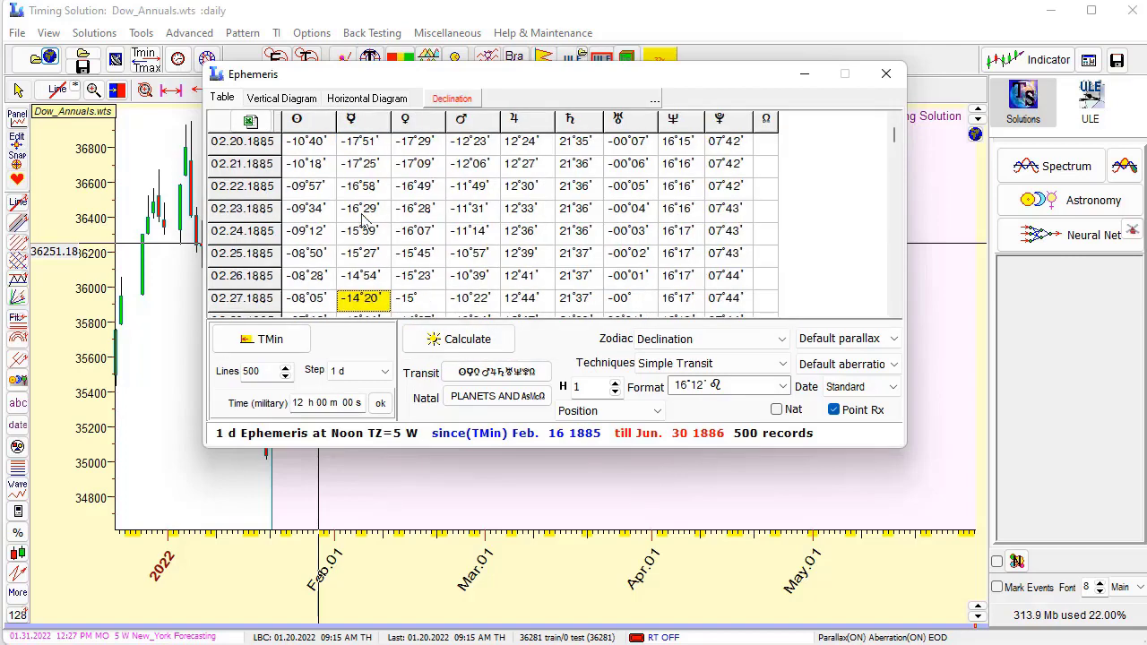
pyautogui.click(885, 74)
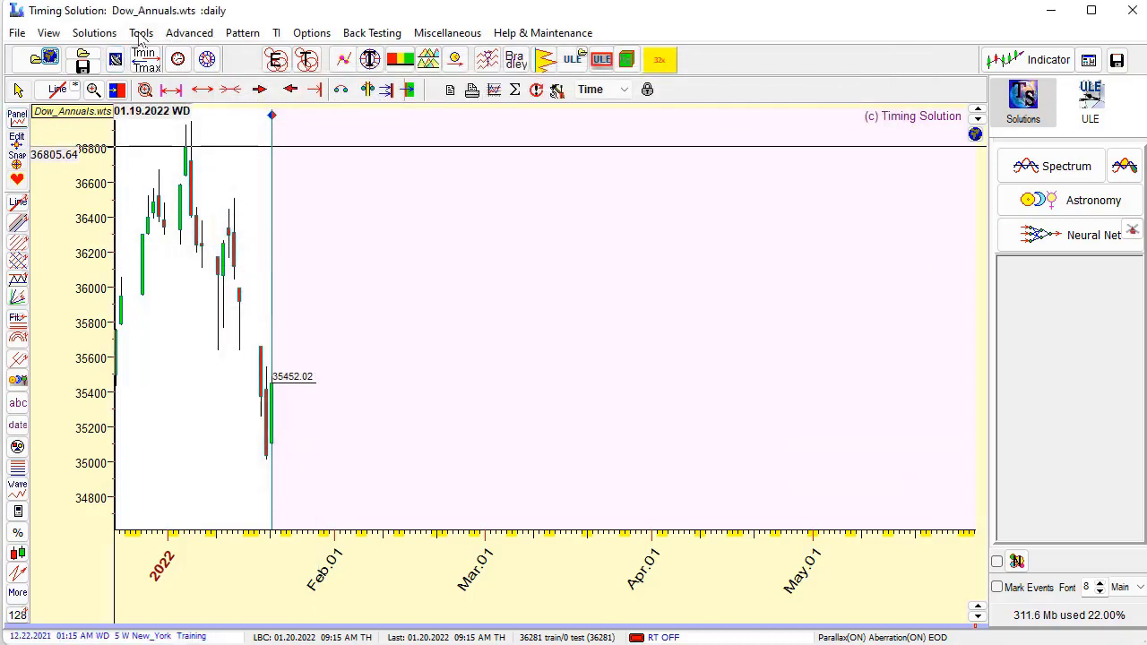
# Step: Reopen the Ephemeris, calculate it with the Geo zodiac and check its vertical diagram before returning to the table
pyautogui.click(141, 34)
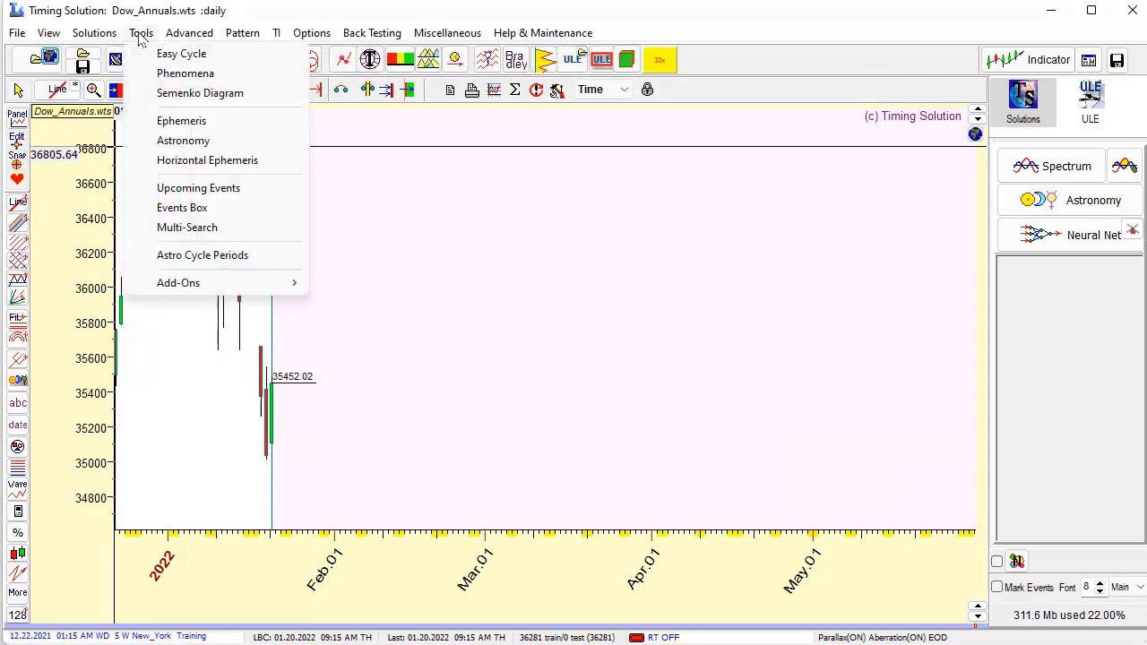
pyautogui.click(176, 123)
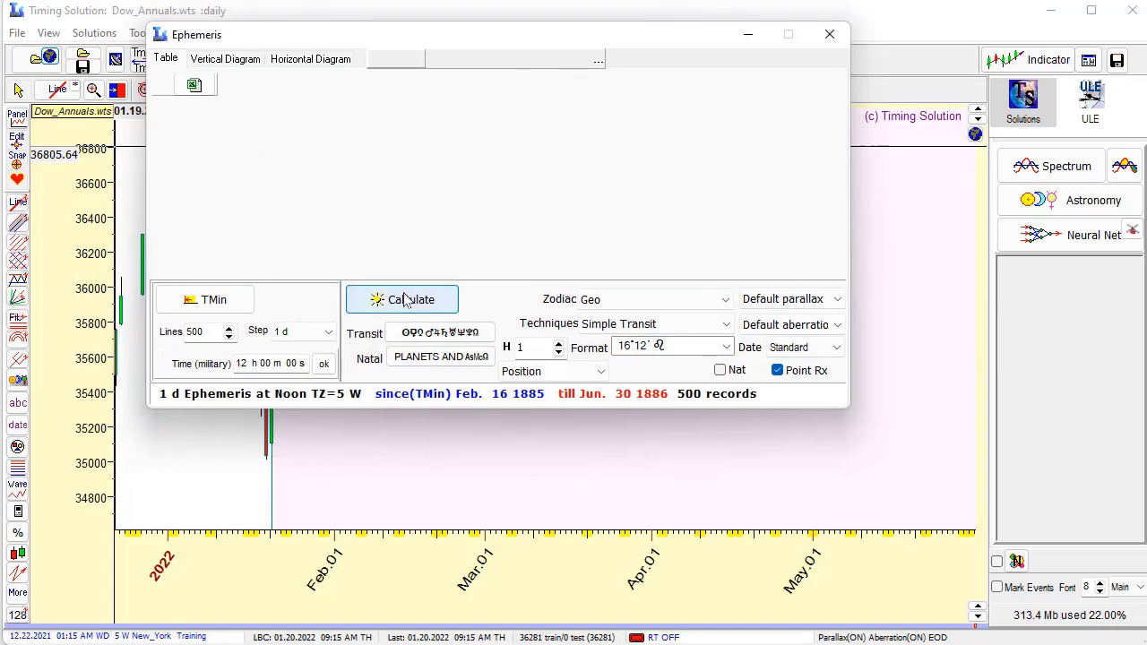
pyautogui.click(397, 300)
pyautogui.click(233, 59)
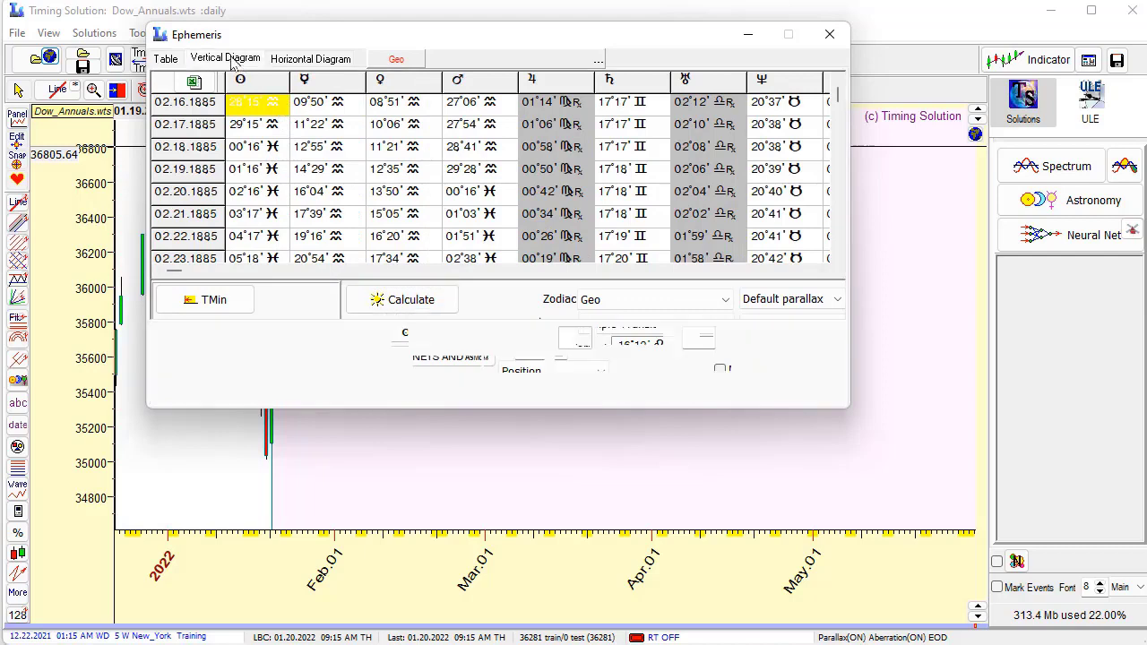
pyautogui.click(169, 58)
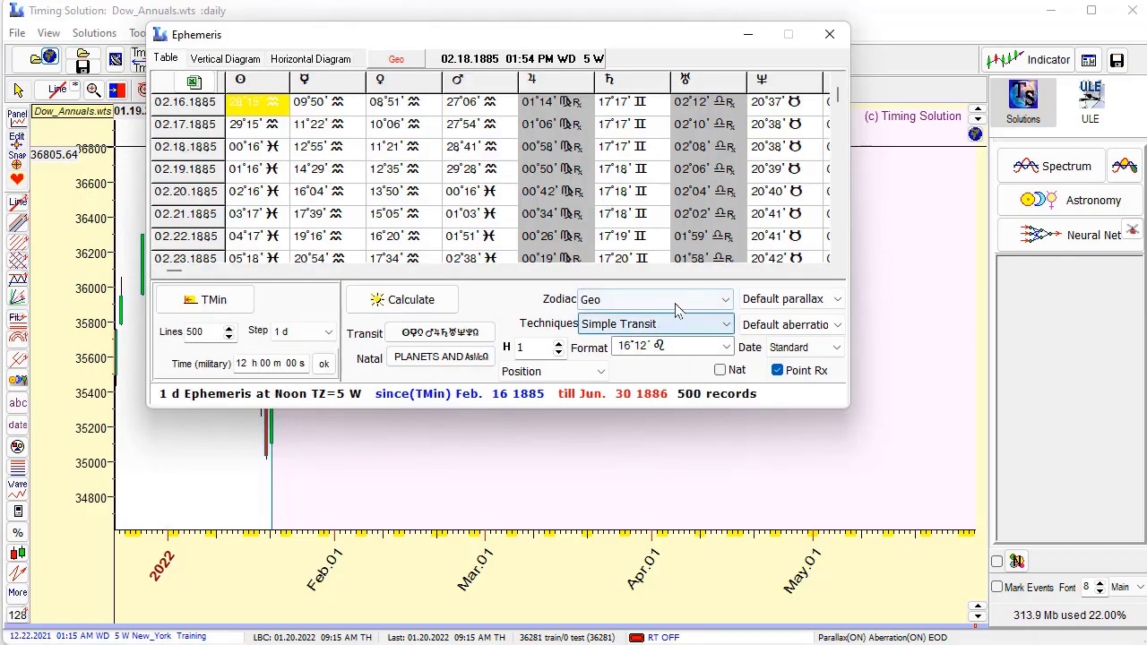
# Step: Change the ephemeris zodiac to Declination and recalculate it
pyautogui.click(743, 305)
pyautogui.click(721, 299)
pyautogui.click(722, 299)
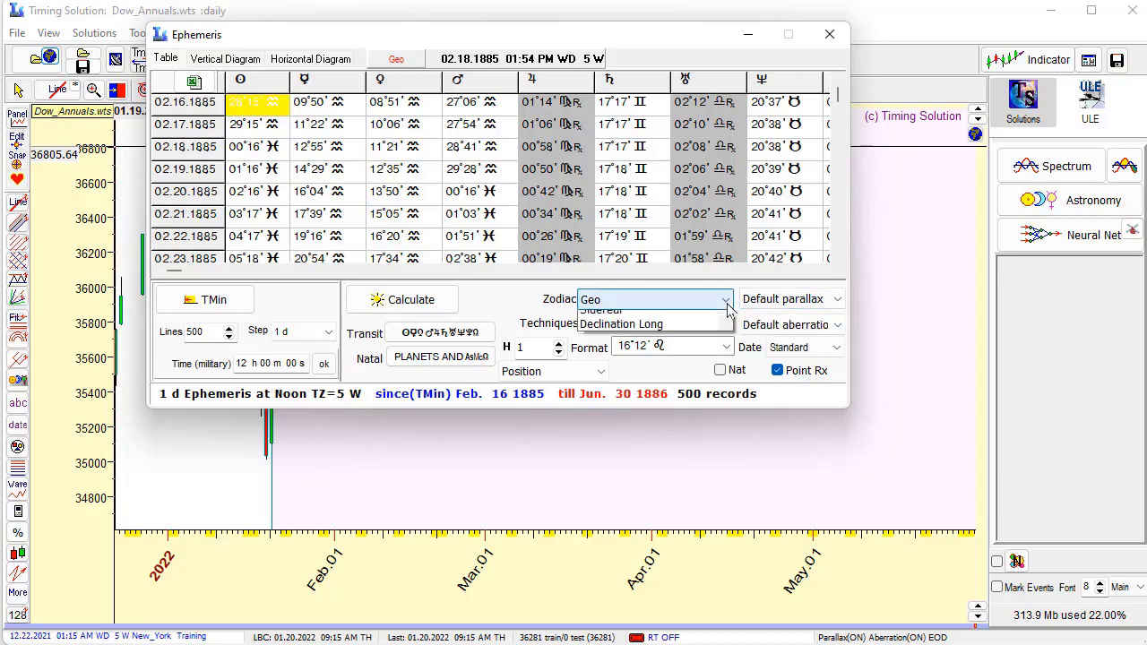
pyautogui.click(613, 361)
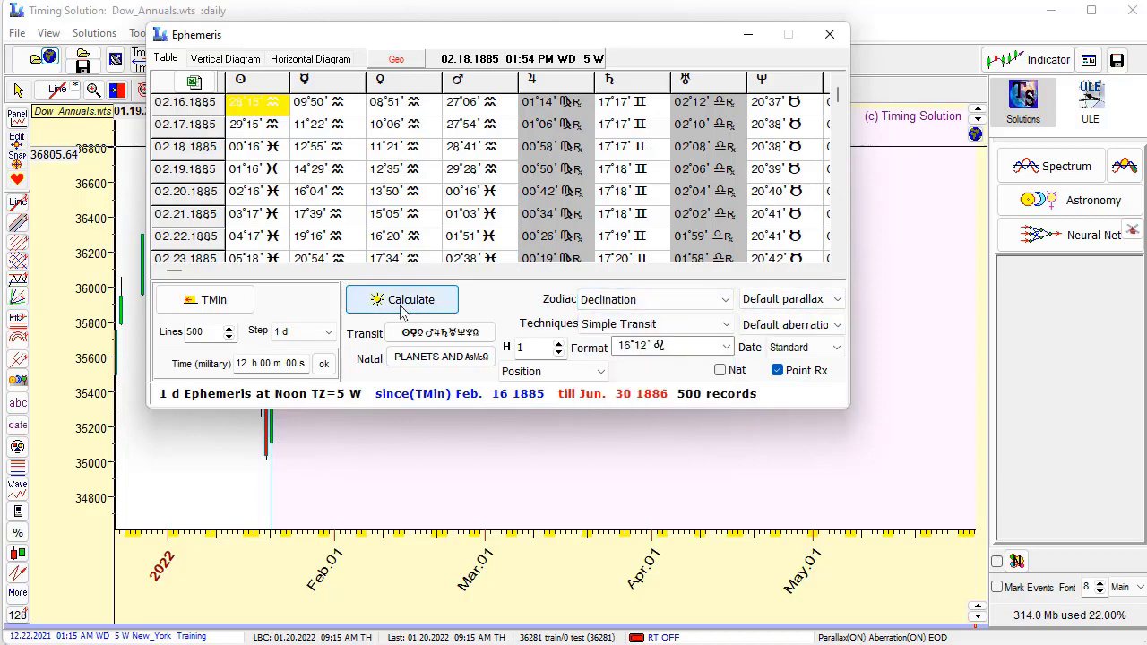
pyautogui.click(389, 302)
# Step: Inspect the planetary declination curves around August 1885 in the vertical diagram and close the Ephemeris
pyautogui.click(238, 61)
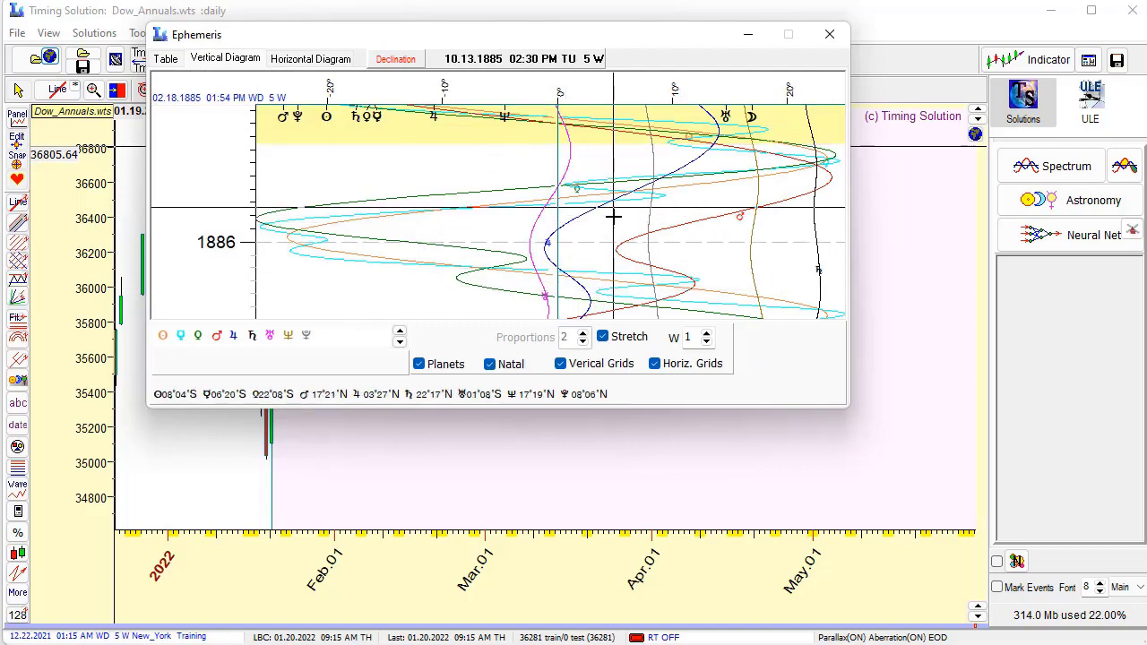
pyautogui.moveTo(610, 204); pyautogui.dragTo(672, 185)
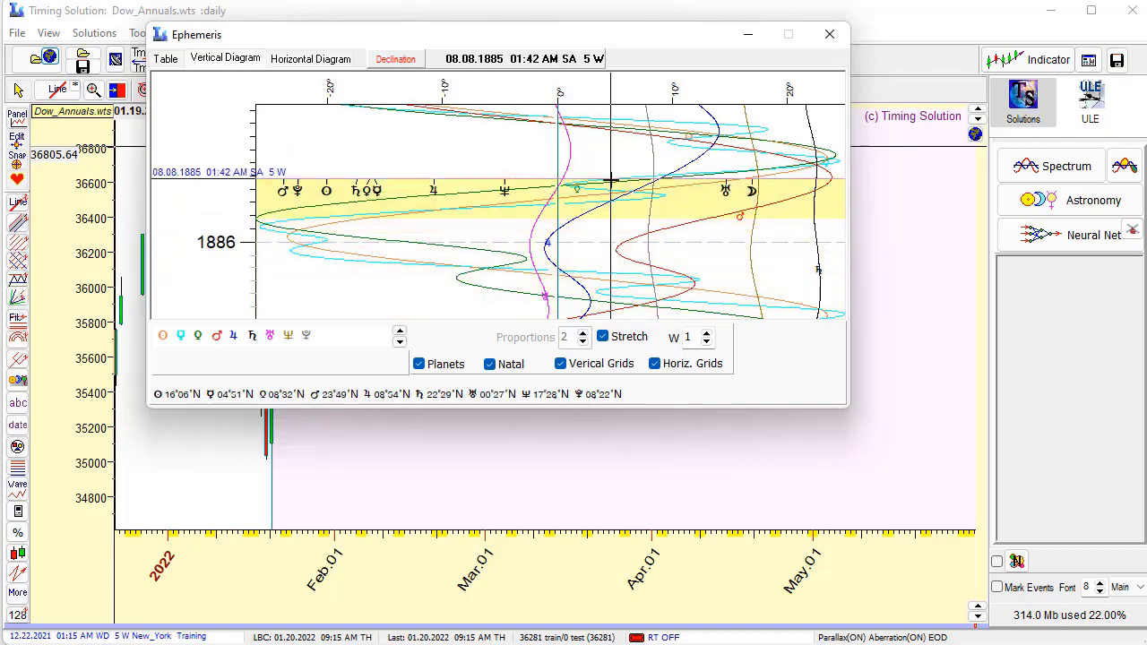
pyautogui.click(832, 35)
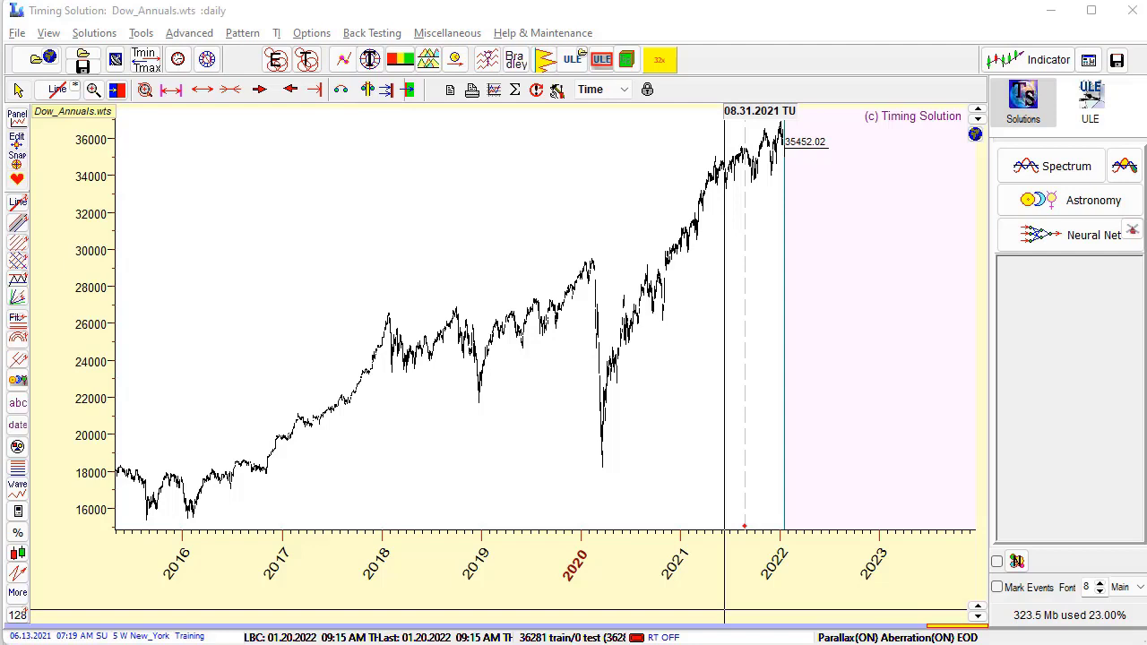
# Step: Open the Events Model Editor of the ULE module and move its window aside
pyautogui.click(1090, 104)
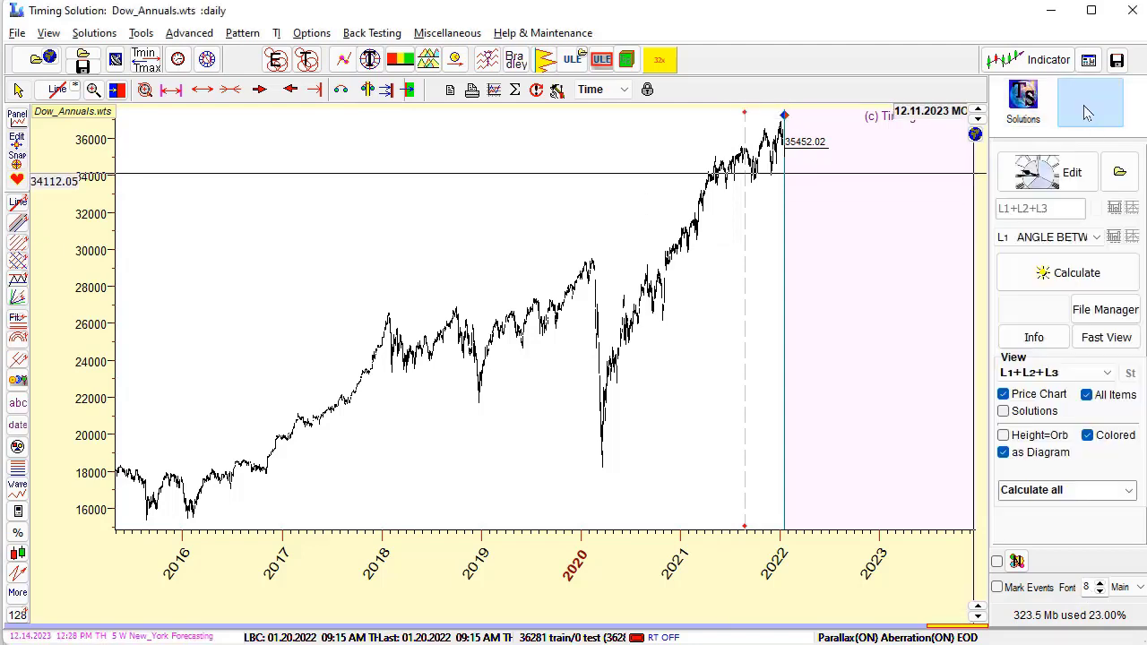
pyautogui.click(1049, 172)
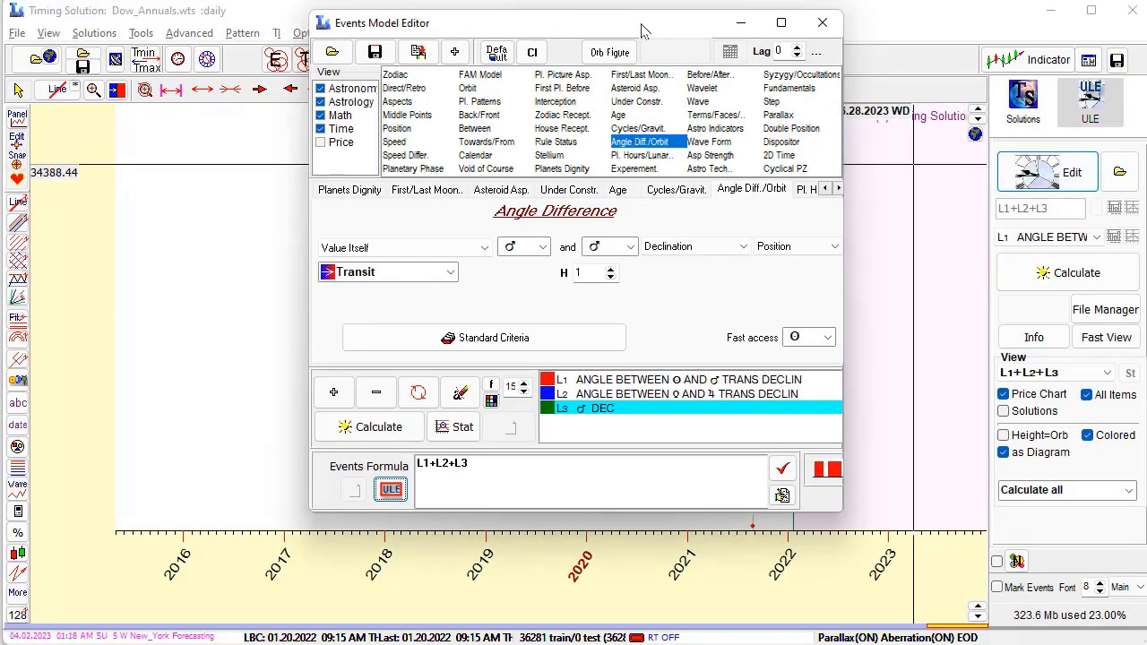
pyautogui.moveTo(646, 30); pyautogui.dragTo(871, 84)
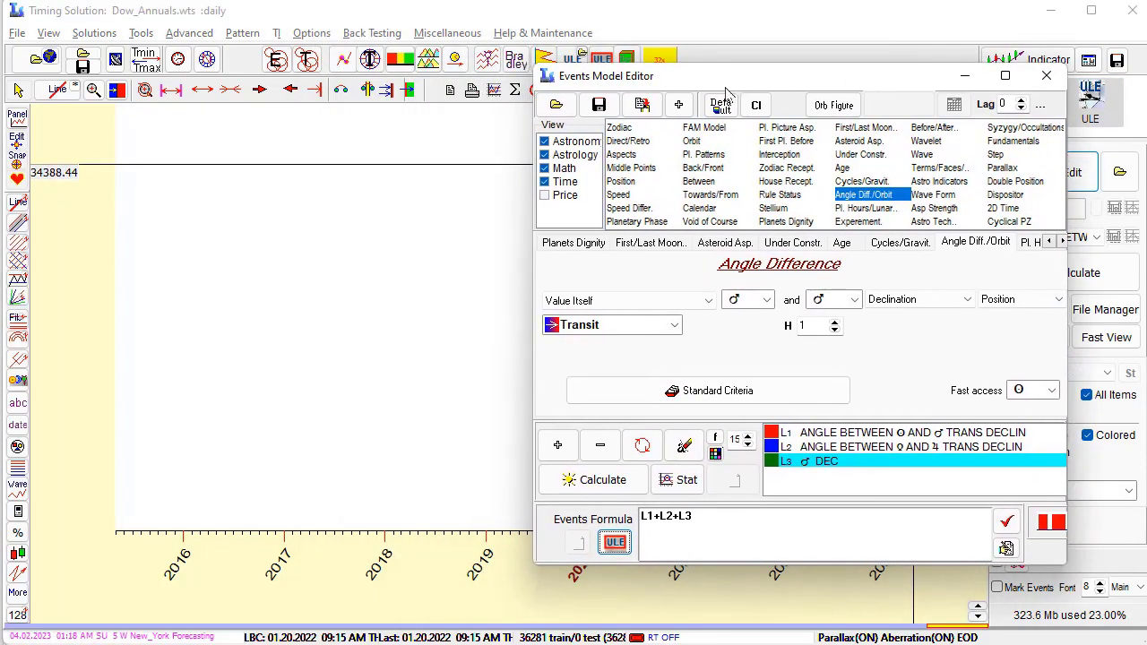
# Step: Load the "Venus declination diagram" model from the Declination category of the model library
pyautogui.click(556, 106)
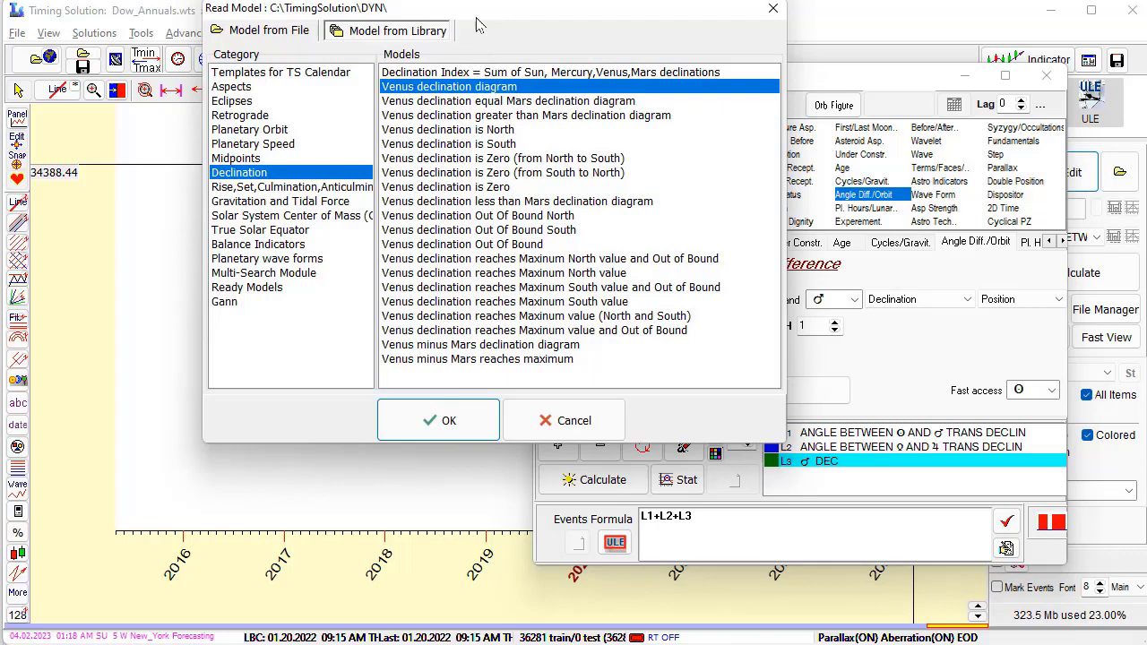
pyautogui.click(247, 130)
pyautogui.click(249, 173)
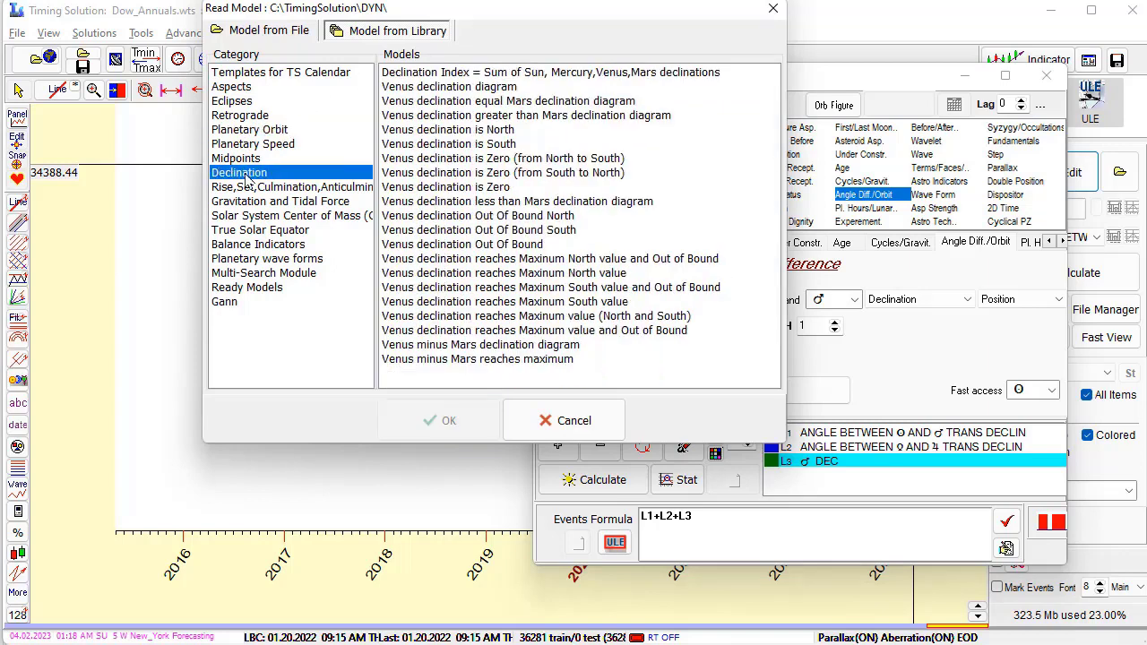
pyautogui.click(459, 88)
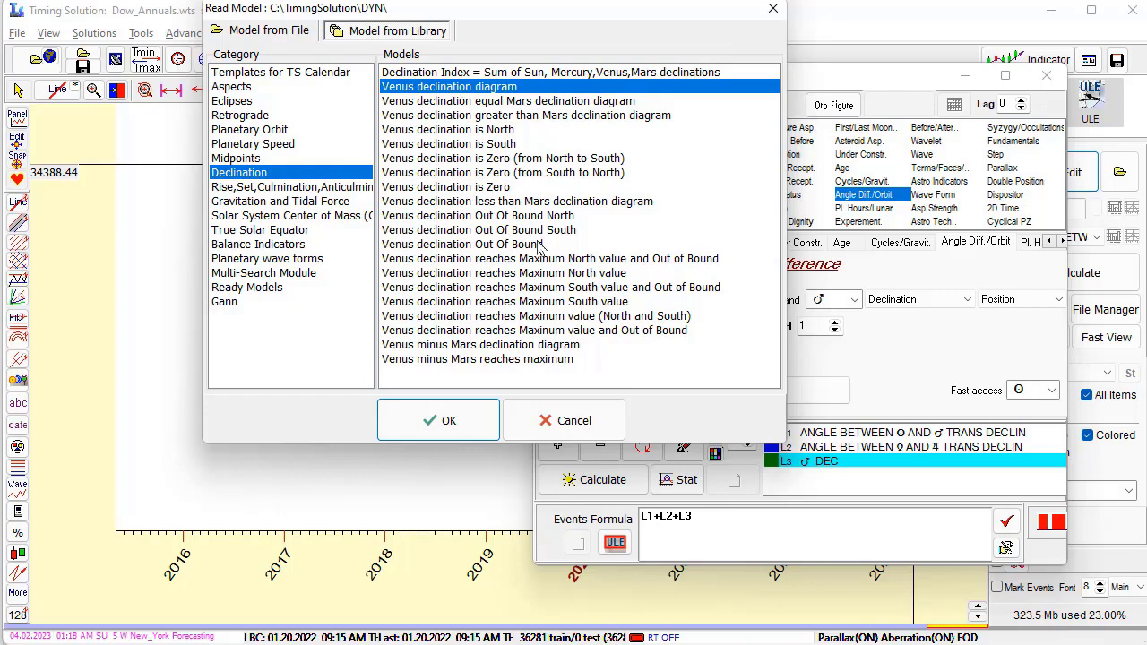
pyautogui.click(439, 420)
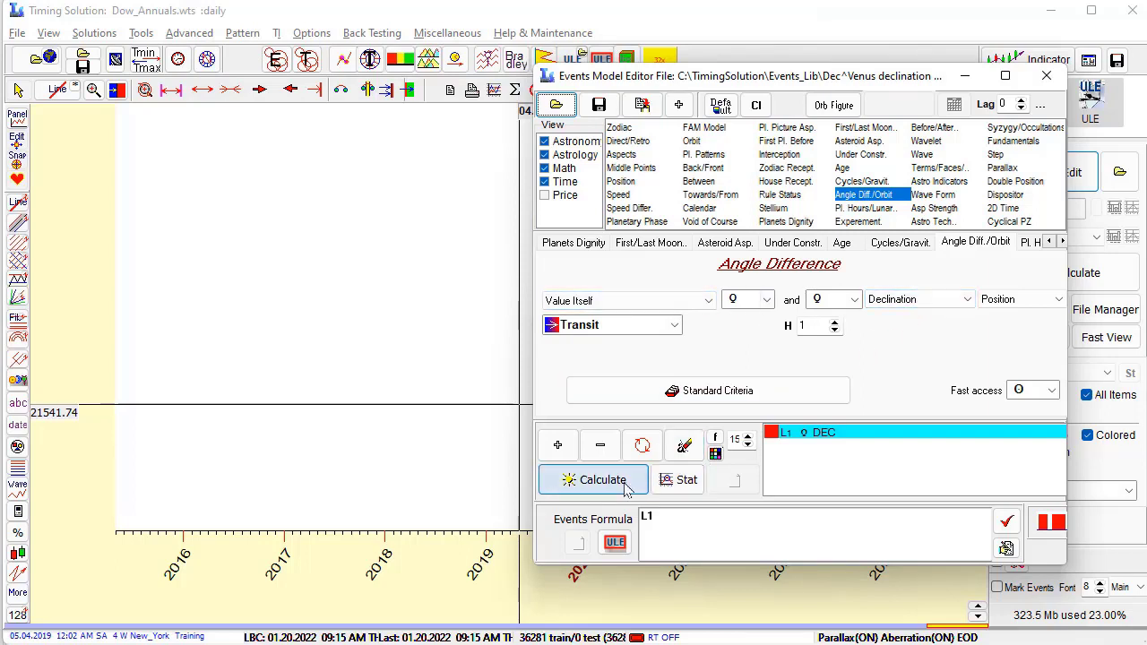
# Step: Calculate the Venus declination model on the Dow chart and move the Events Model Editor below the price curve
pyautogui.click(570, 479)
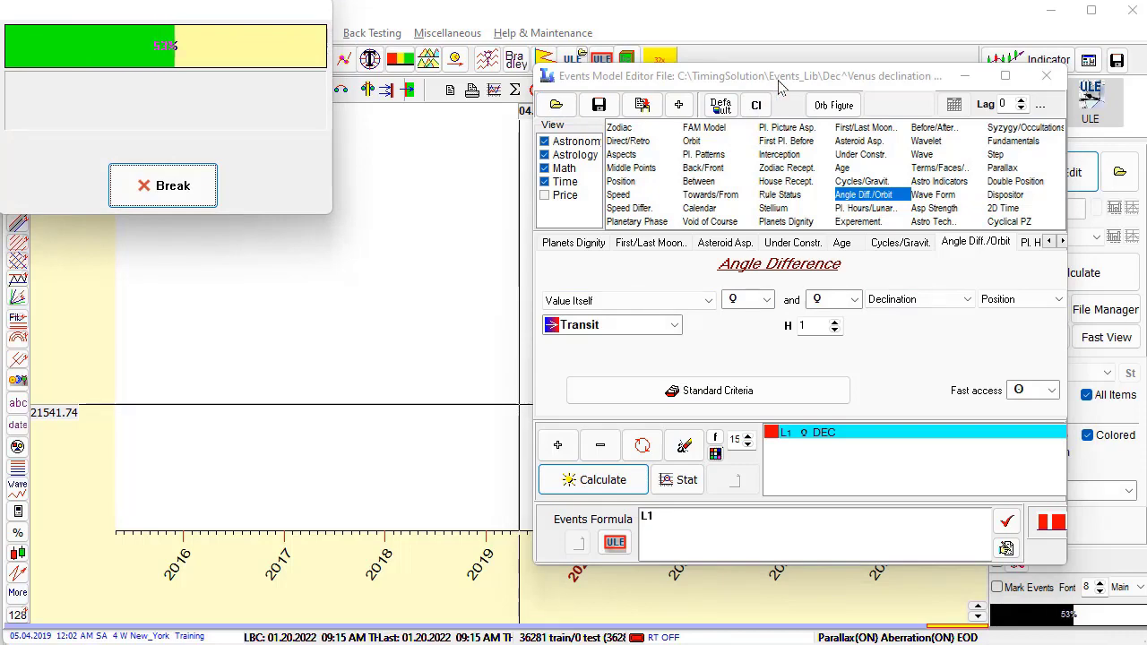
pyautogui.moveTo(785, 82); pyautogui.dragTo(605, 401)
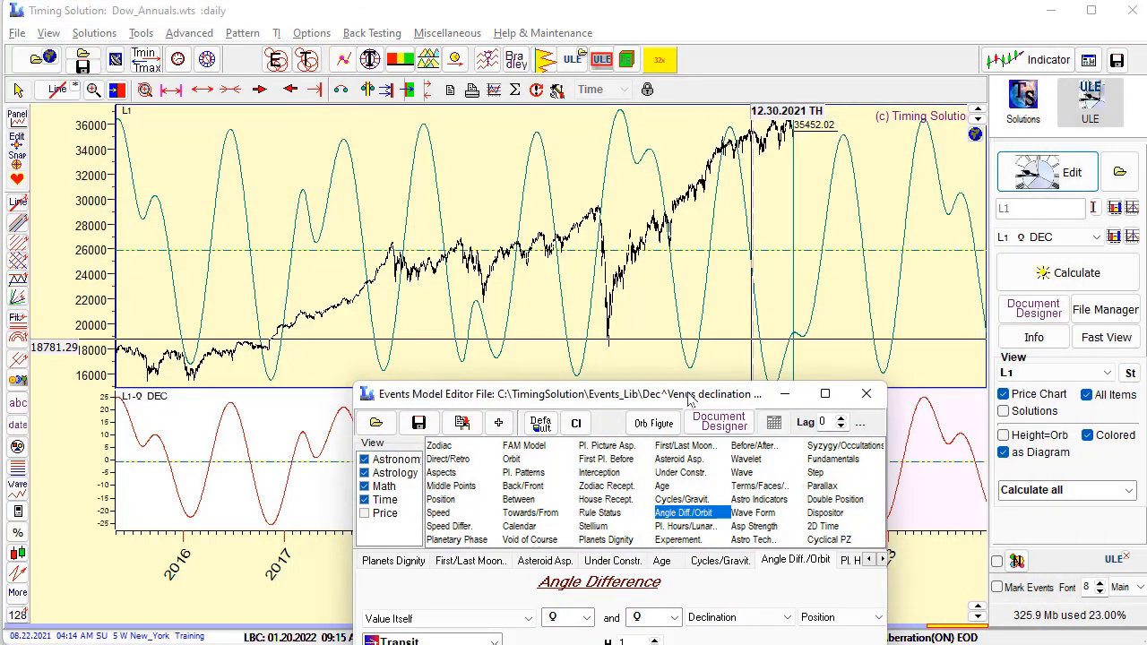
pyautogui.moveTo(696, 394); pyautogui.dragTo(723, 463)
# Step: Compare the Venus declination curve with the Dow price swings from 2015 into 2023
pyautogui.moveTo(664, 254); pyautogui.dragTo(383, 248)
pyautogui.moveTo(838, 266); pyautogui.dragTo(635, 267)
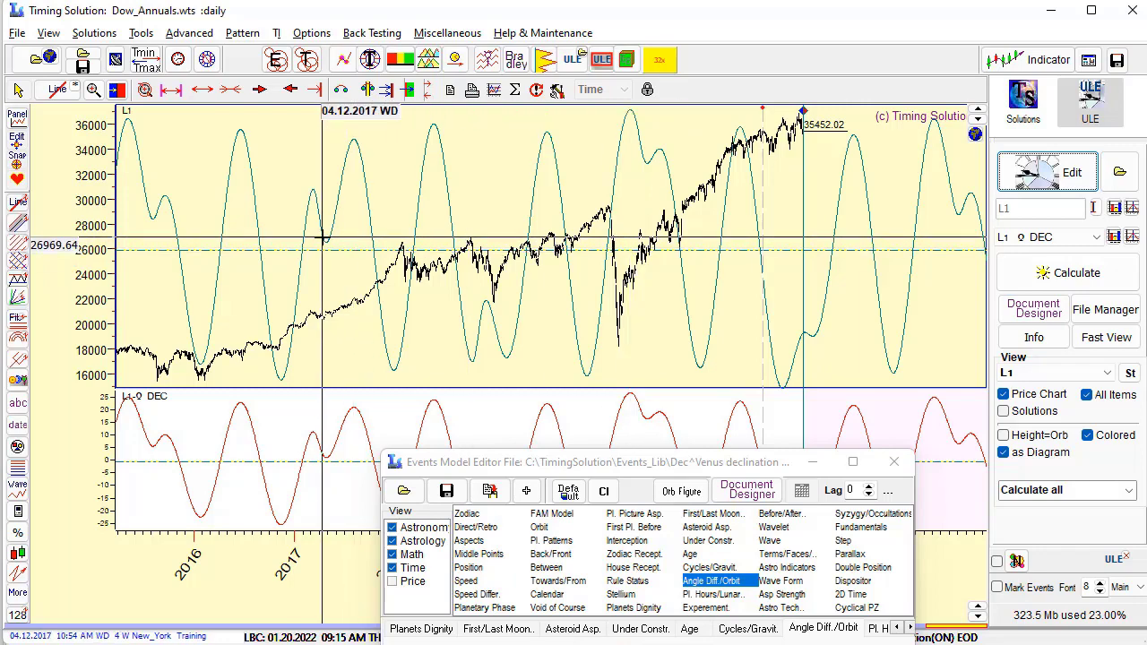
pyautogui.moveTo(322, 260); pyautogui.dragTo(596, 260)
pyautogui.scroll(-3, 429, 257)
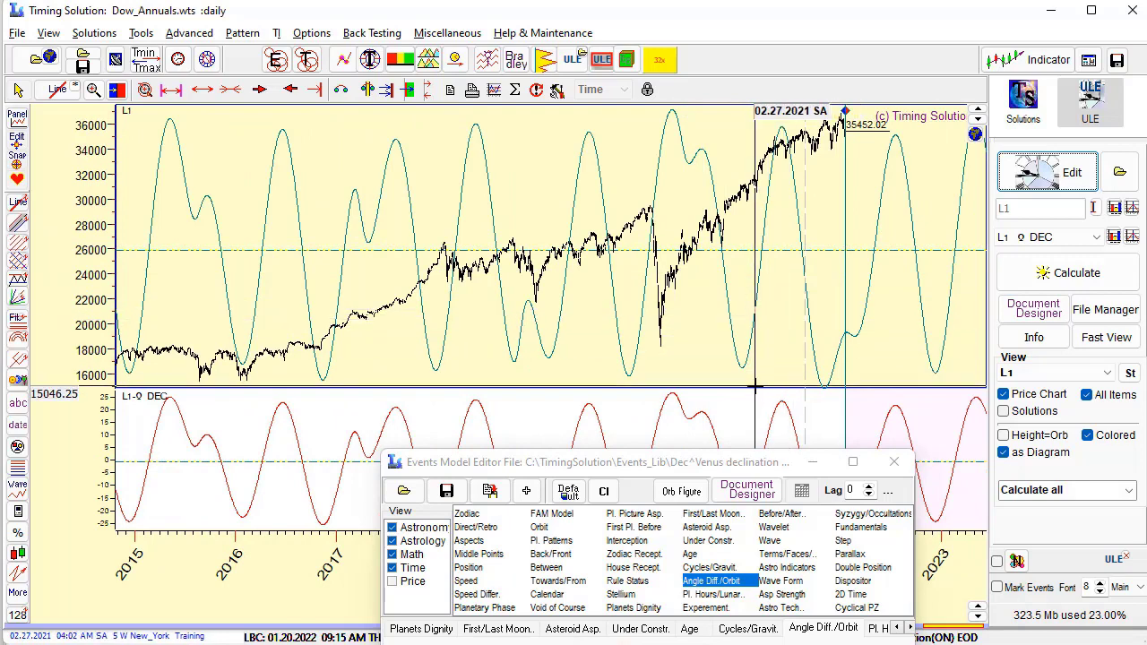
# Step: Check the Venus declination event's correlation with the Relative Price Oscillator, review the other available price indicators, and close the correlation window
pyautogui.click(1115, 208)
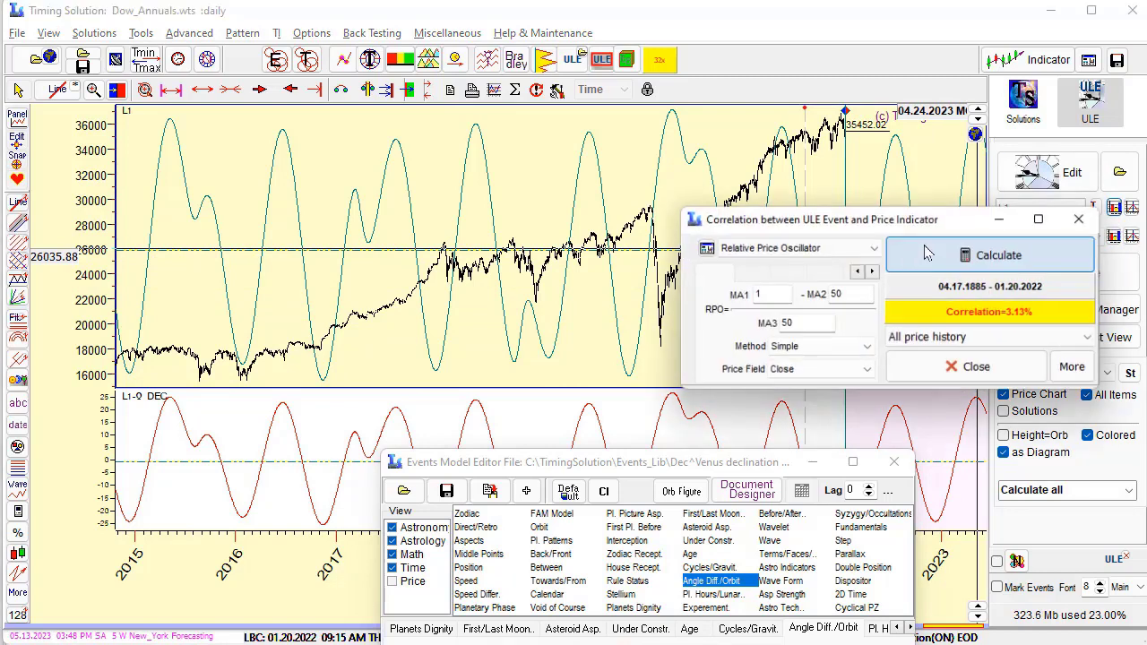
pyautogui.moveTo(889, 220); pyautogui.dragTo(669, 171)
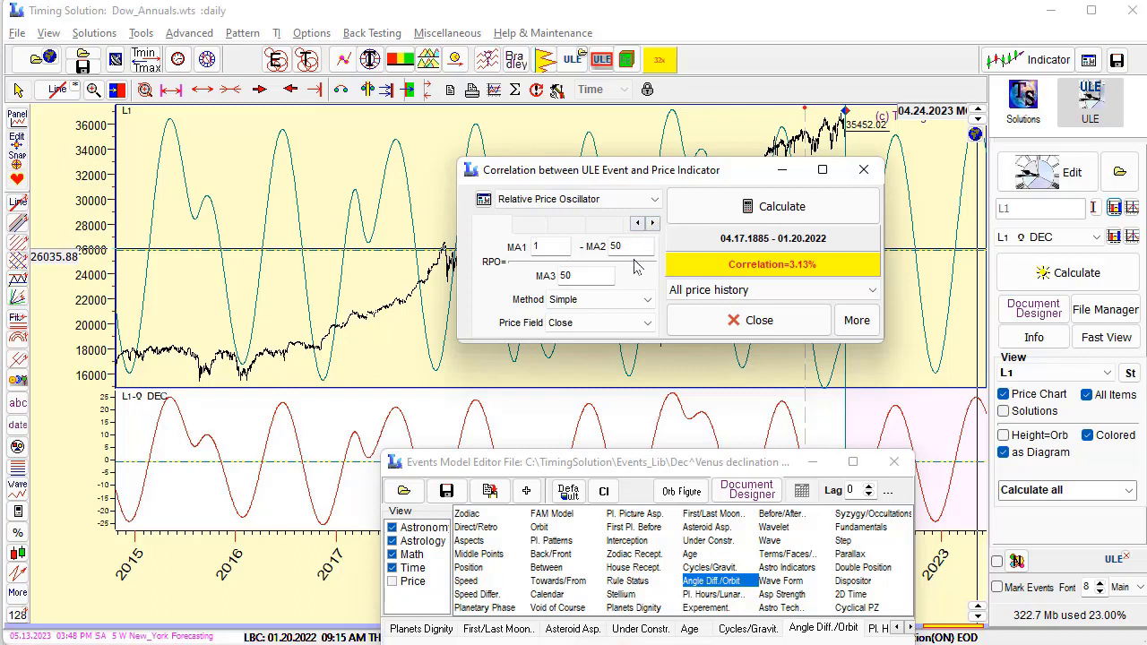
pyautogui.click(657, 202)
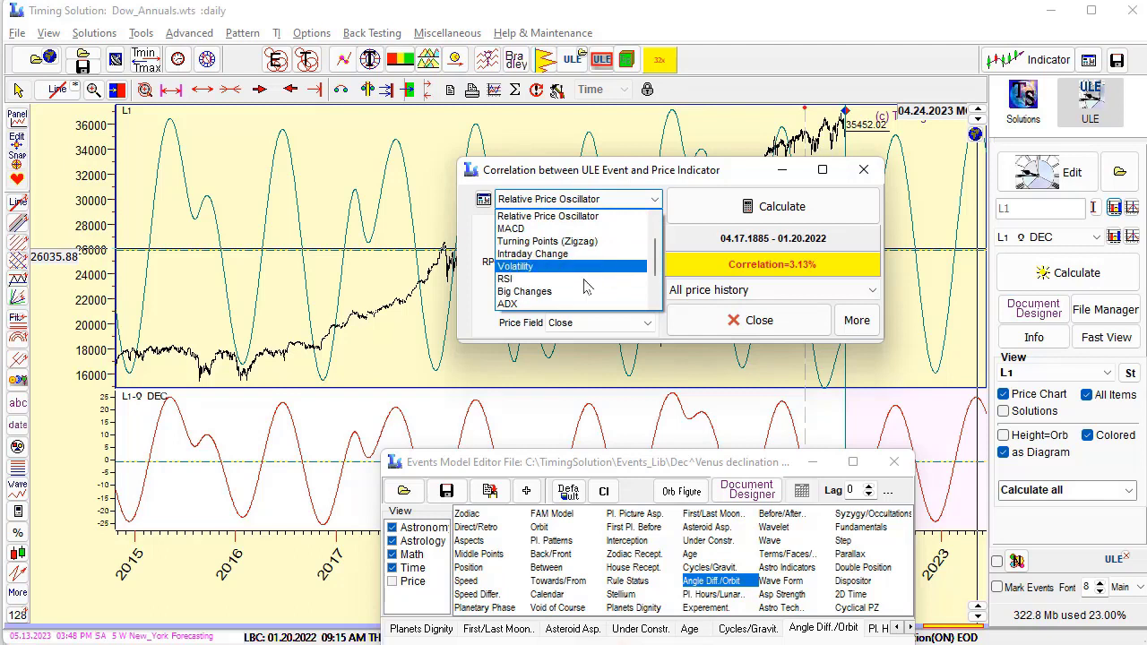
pyautogui.click(660, 175)
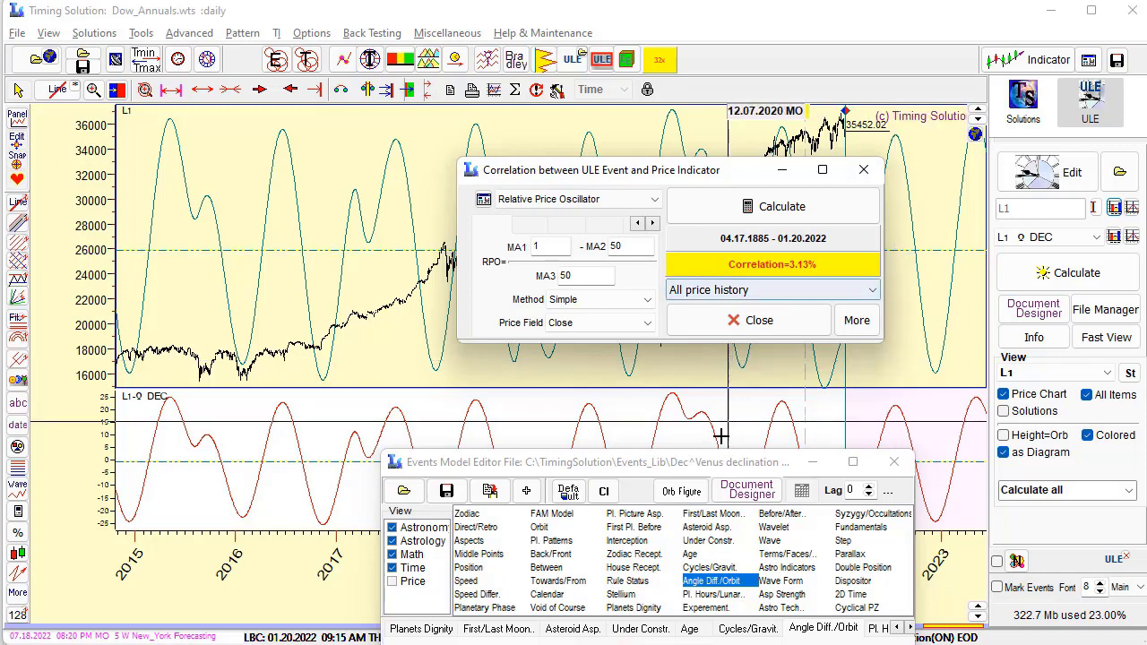
pyautogui.click(863, 170)
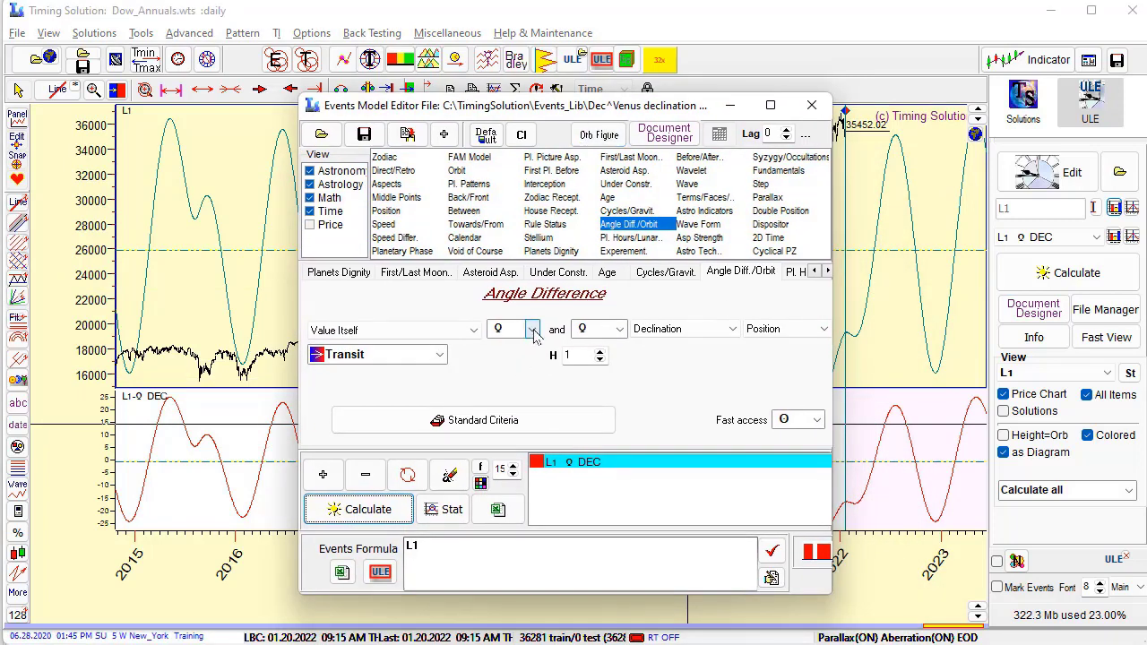
# Step: Set both planets of the declination Angle Difference event to the Sun
pyautogui.click(531, 330)
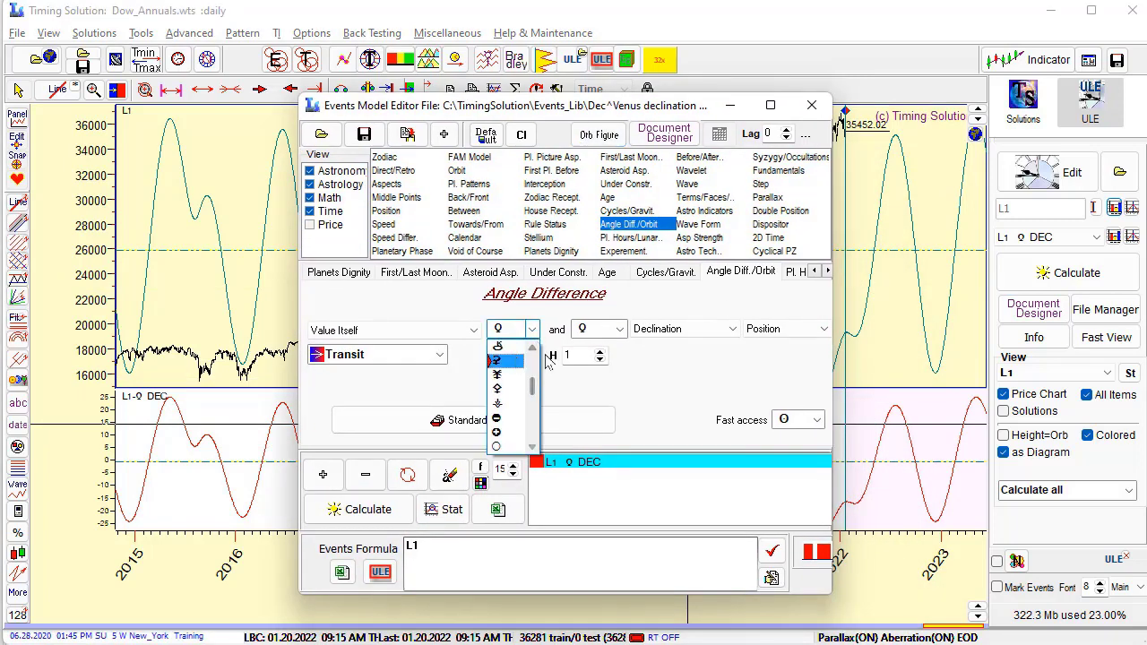
pyautogui.scroll(2, 527, 357)
pyautogui.click(515, 347)
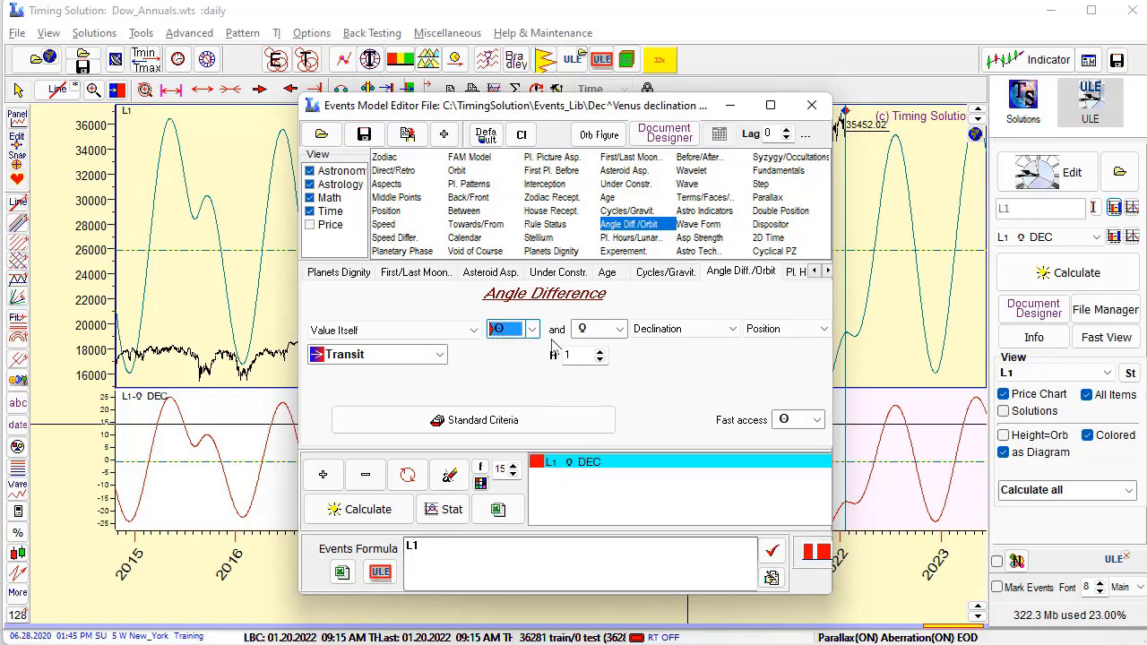
pyautogui.click(619, 330)
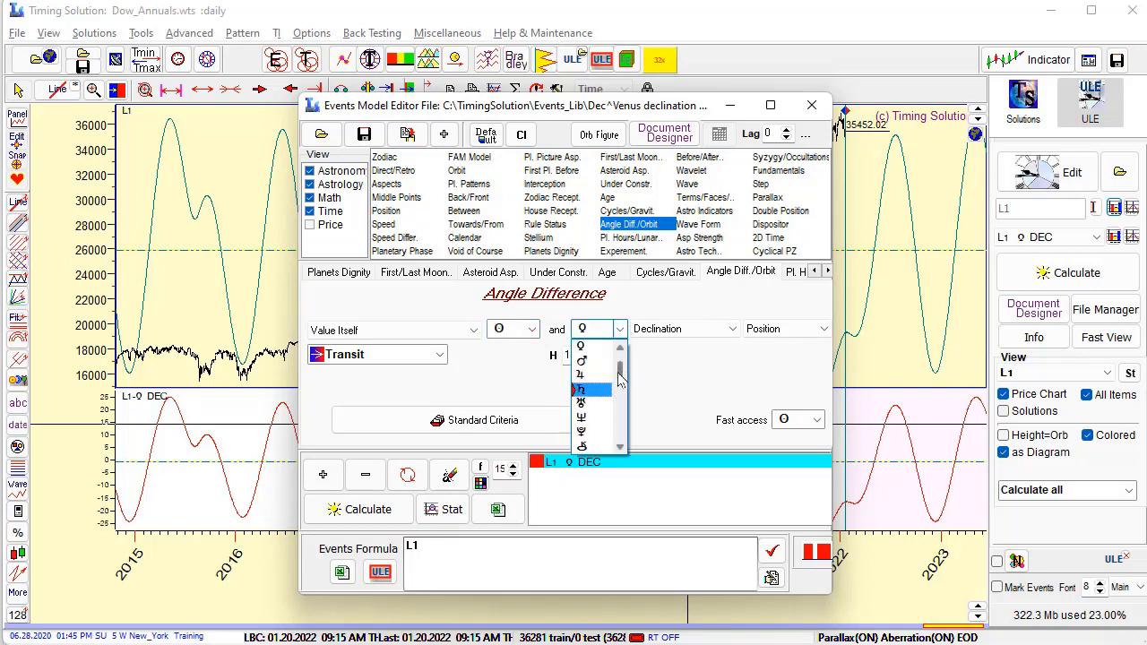
pyautogui.scroll(2, 625, 372)
pyautogui.click(582, 347)
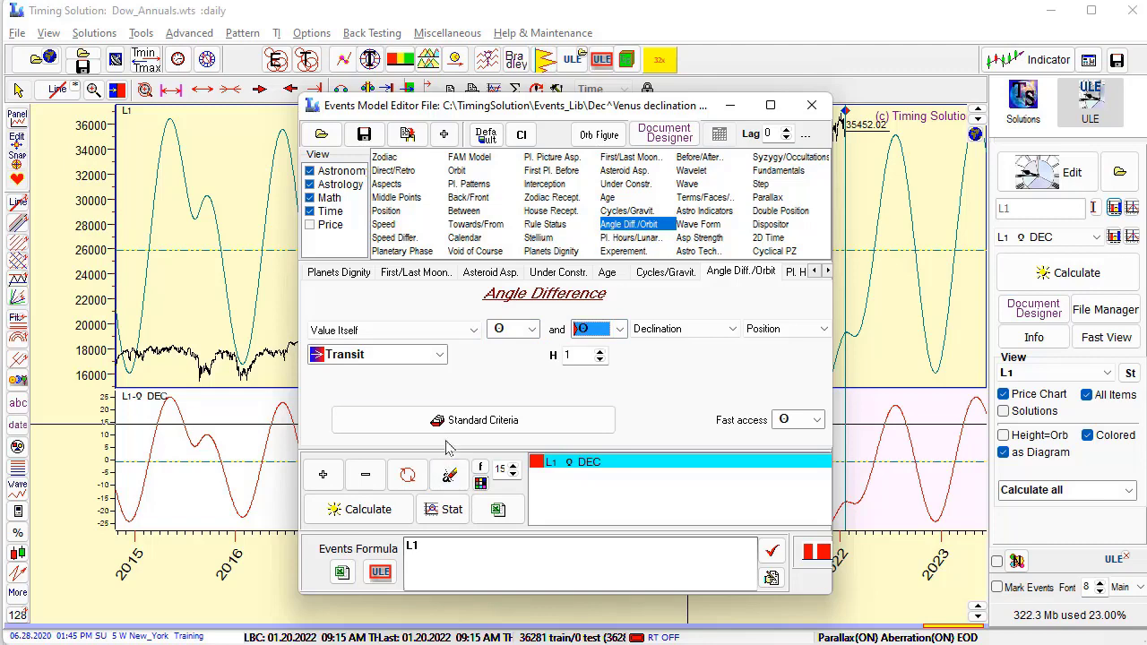
# Step: Move the Events Model Editor up off the lower diagram and enlarge the event list font to 18
pyautogui.moveTo(585, 113); pyautogui.dragTo(525, 14)
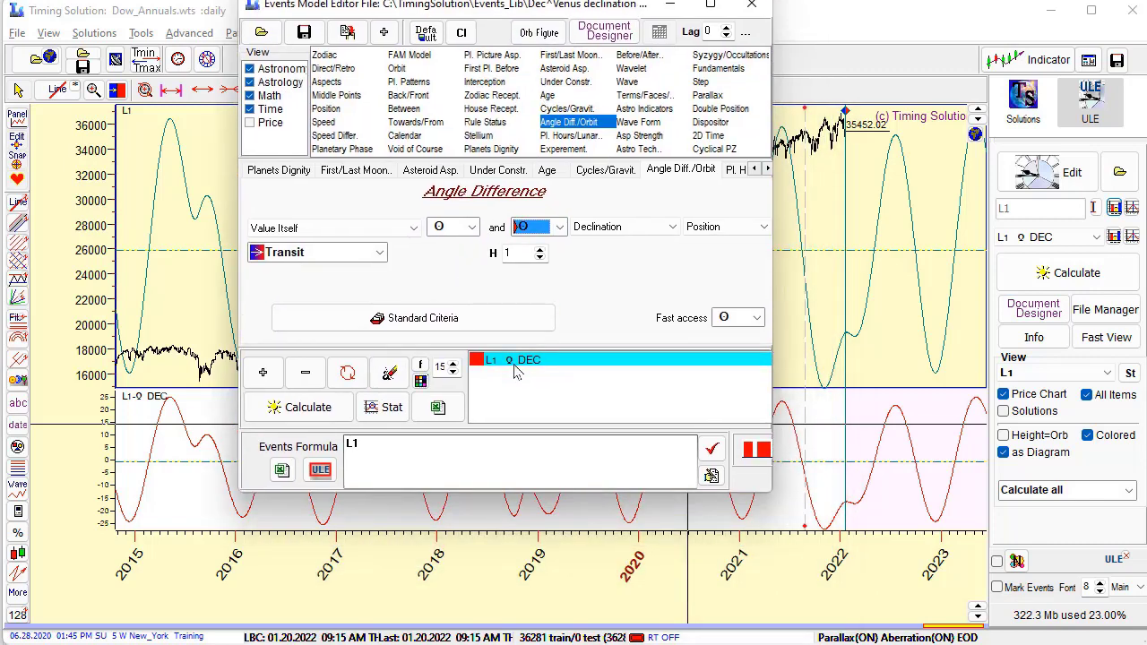
pyautogui.click(453, 364)
pyautogui.click(453, 364)
pyautogui.click(453, 364)
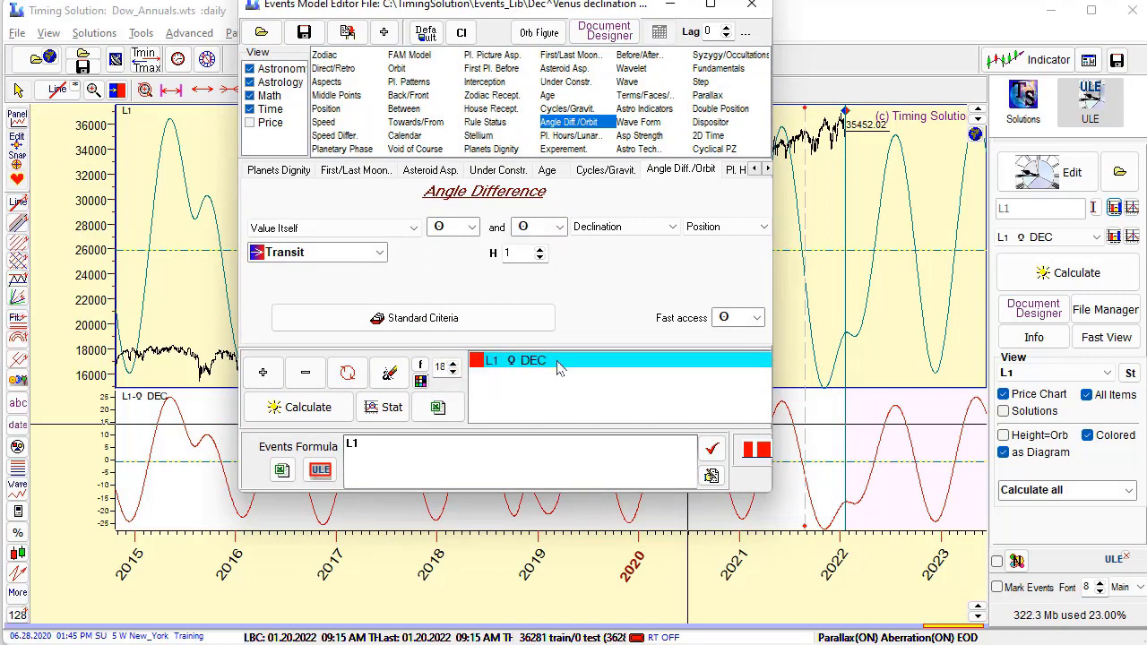
# Step: Update event L1 to the Sun's declination, calculate it, and check the formula's continuous-event correlation with price
pyautogui.click(349, 375)
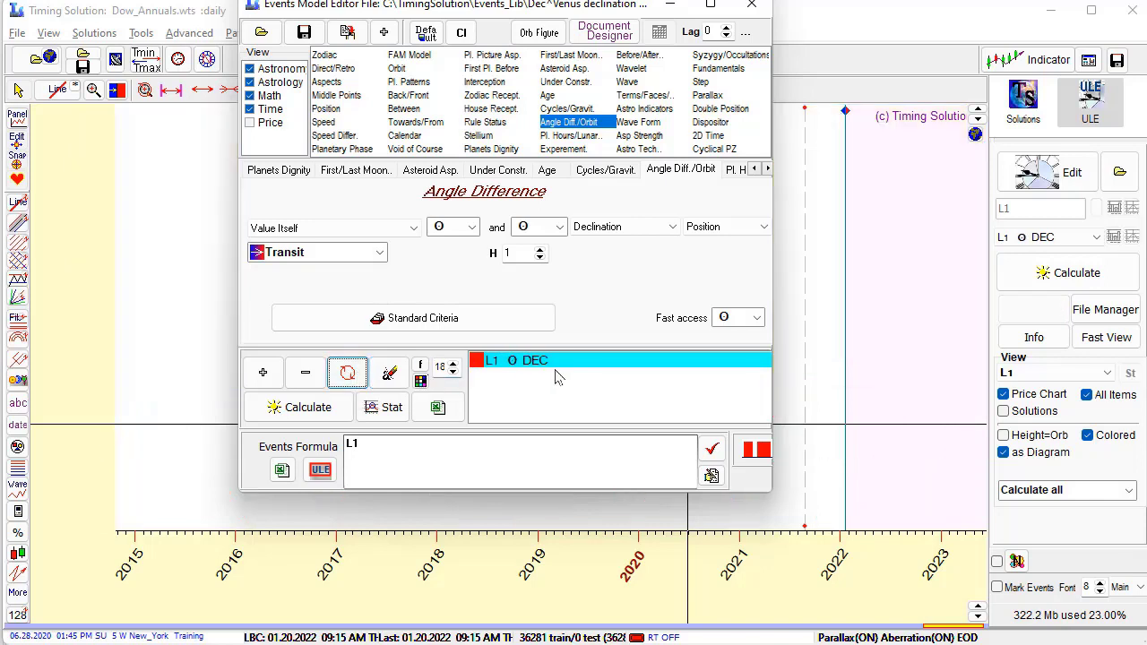
pyautogui.click(309, 411)
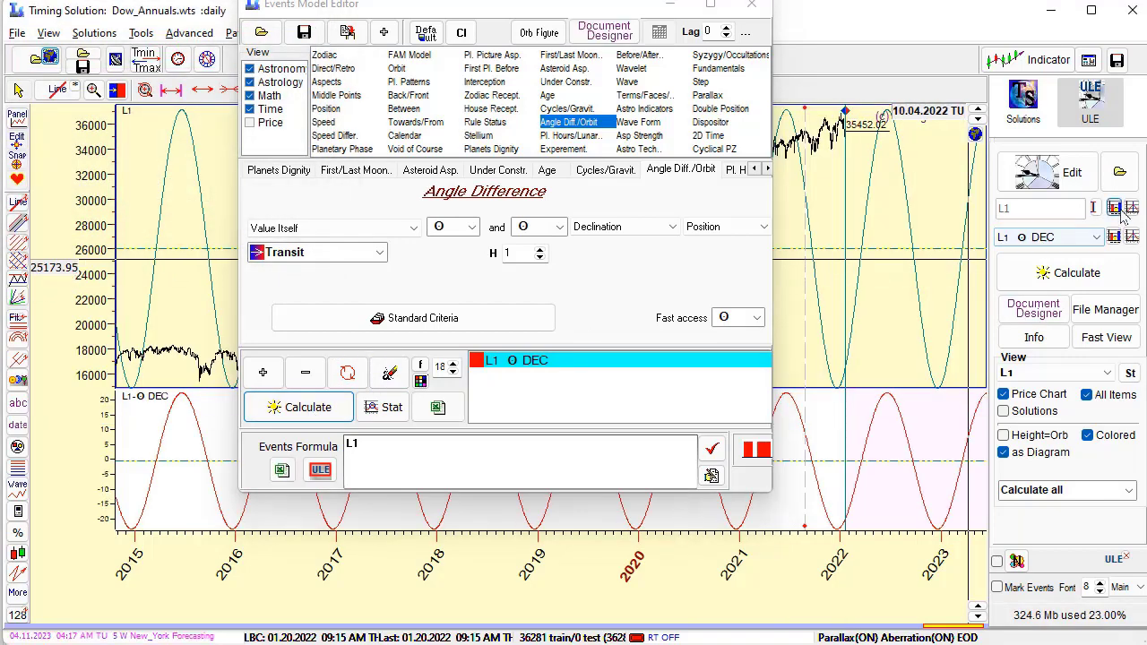
pyautogui.click(388, 407)
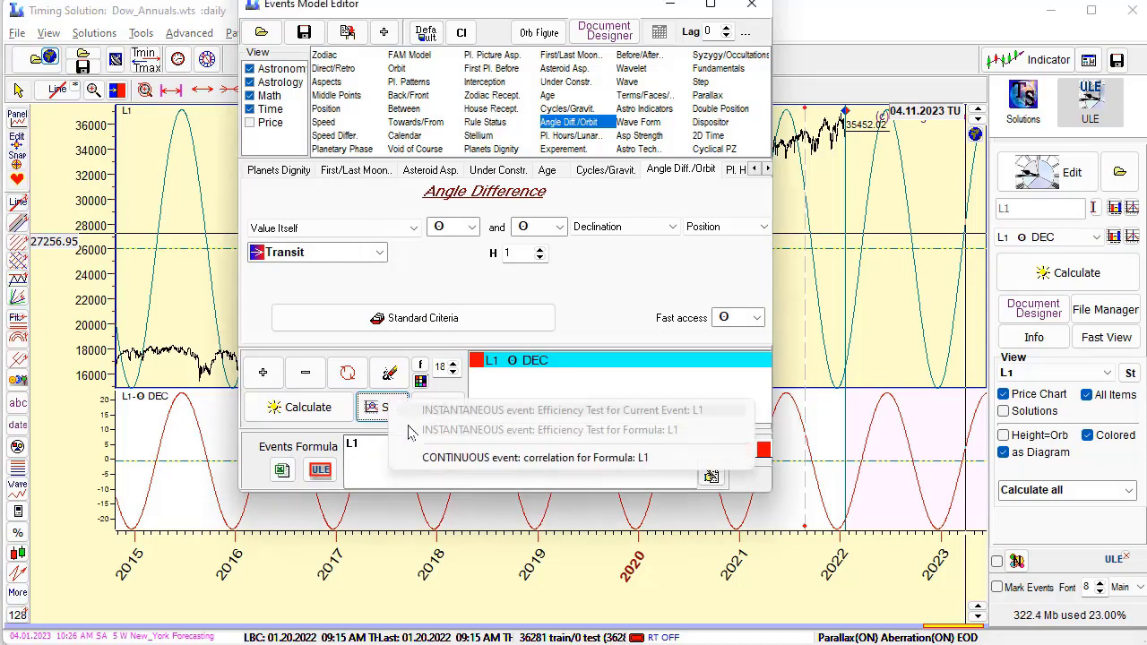
pyautogui.click(463, 457)
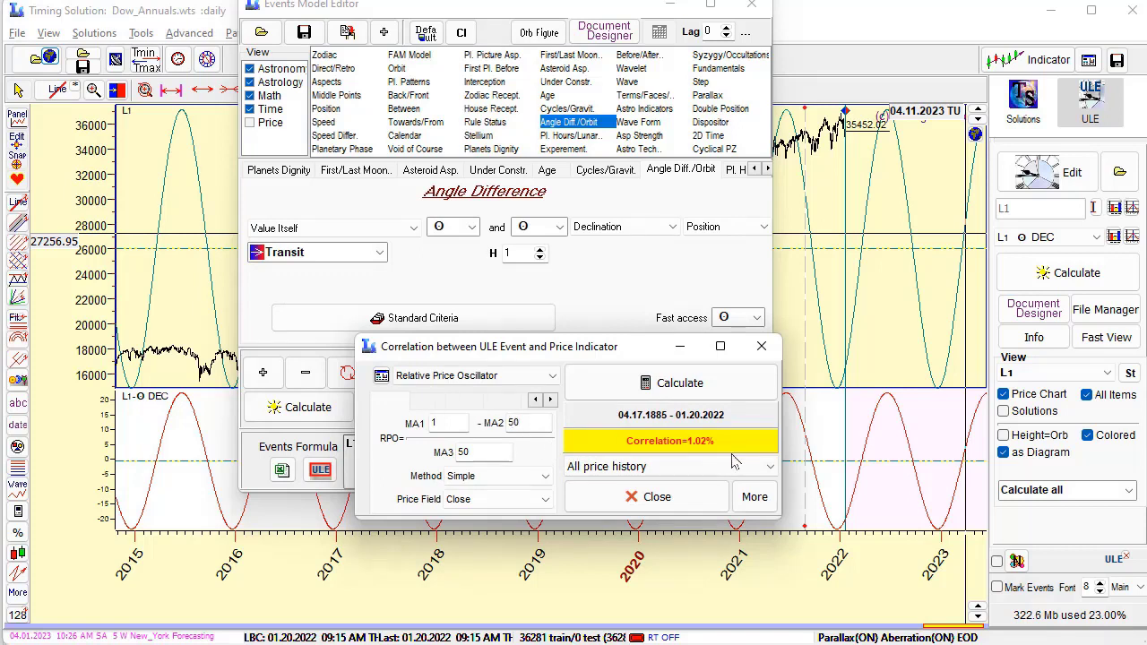
pyautogui.click(760, 349)
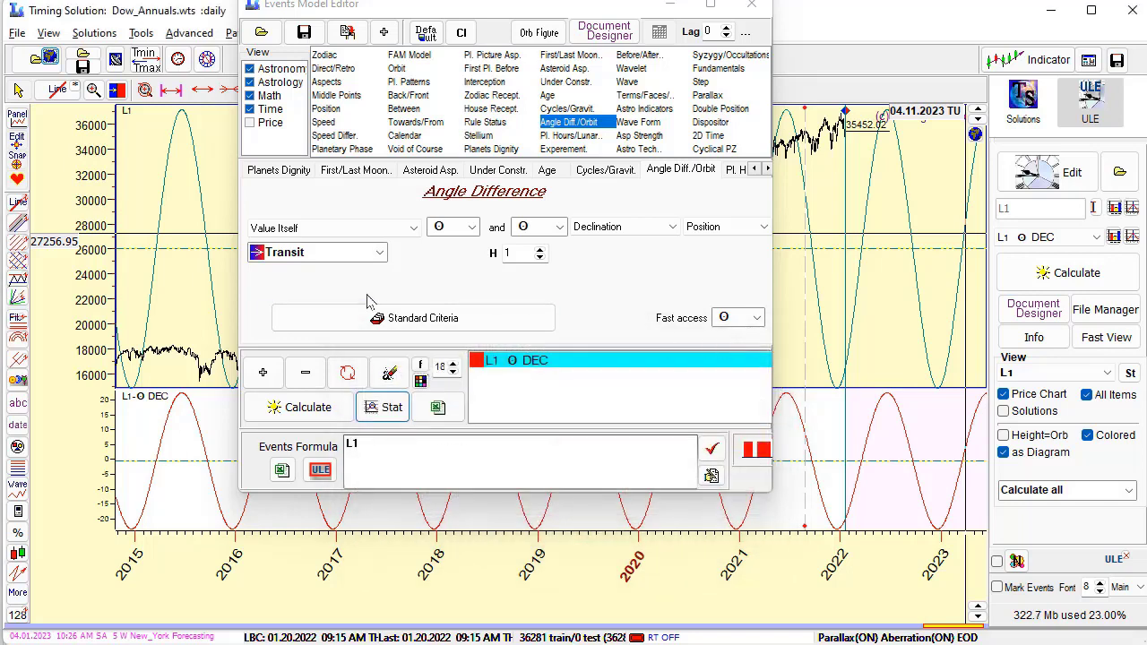
# Step: Change event L1 to the declination angle between the Sun and Mercury and calculate the model
pyautogui.click(555, 227)
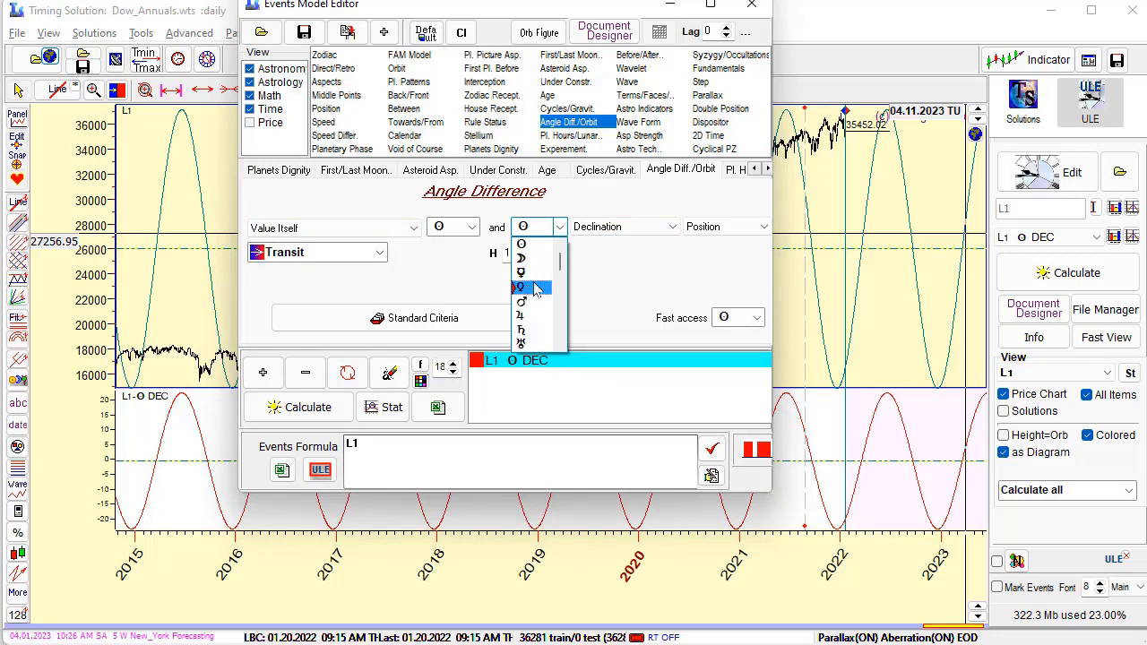
pyautogui.click(528, 286)
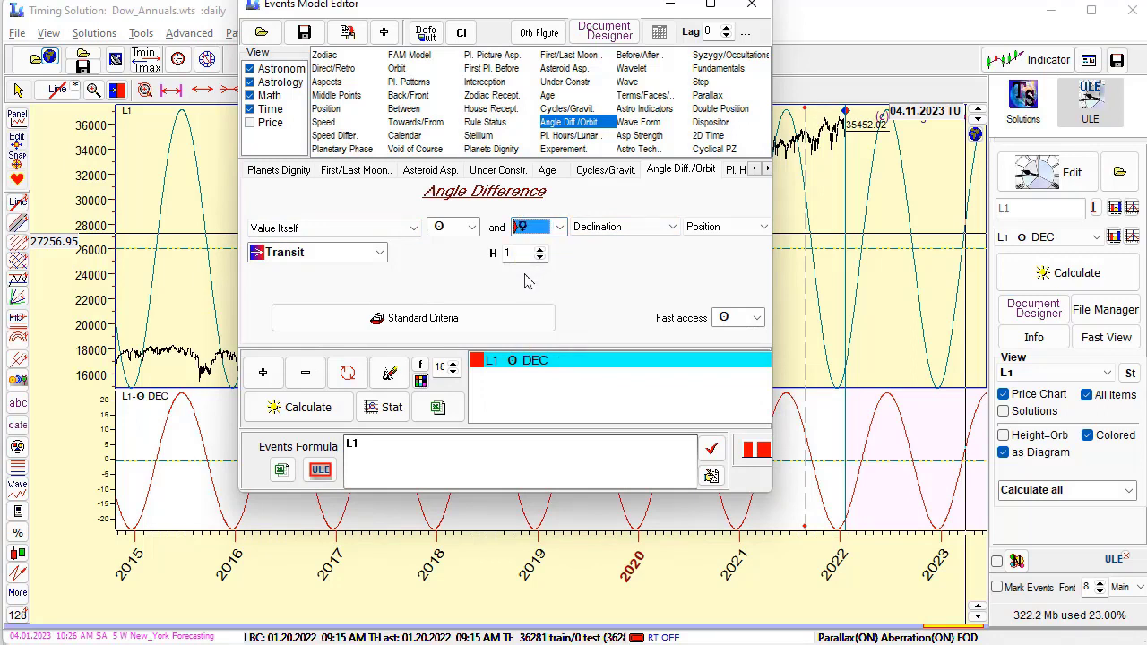
pyautogui.click(348, 374)
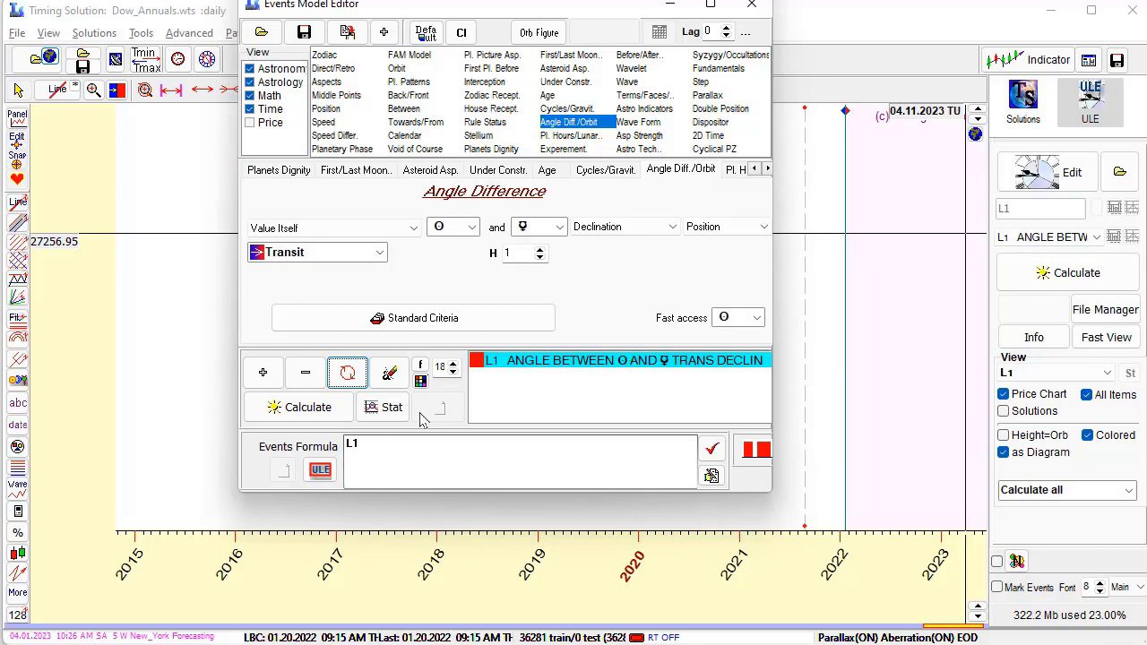
pyautogui.click(301, 407)
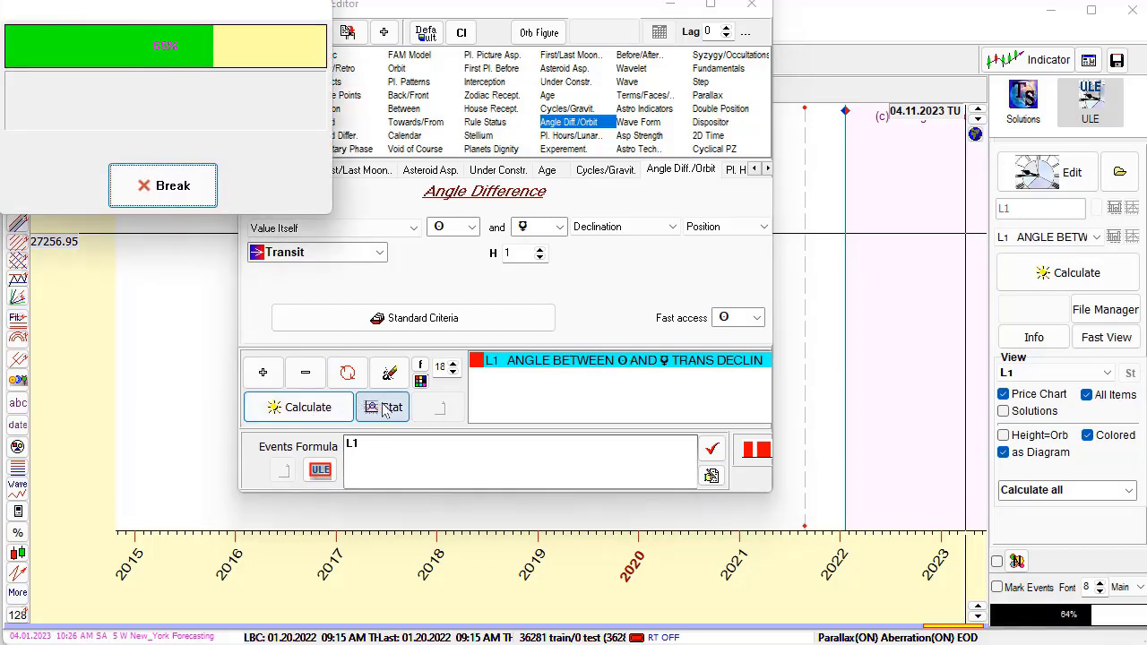
# Step: Check the continuous-event correlation of the Sun–Mercury declination formula with the price oscillator, closing its window when done
pyautogui.click(388, 409)
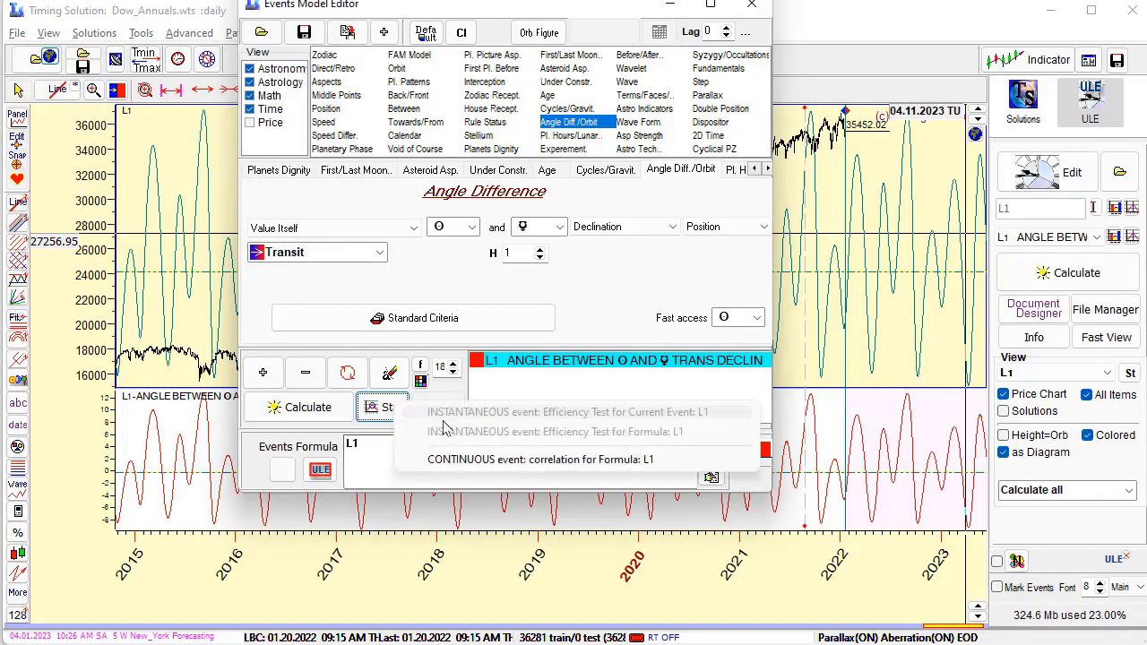
pyautogui.click(478, 464)
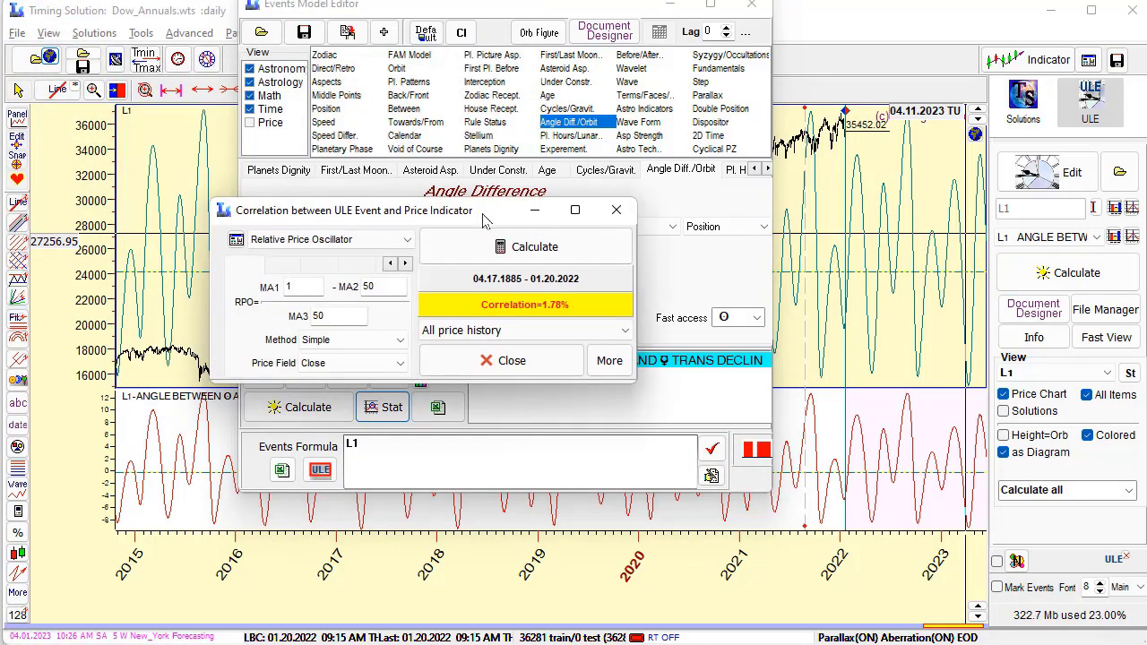
pyautogui.click(616, 211)
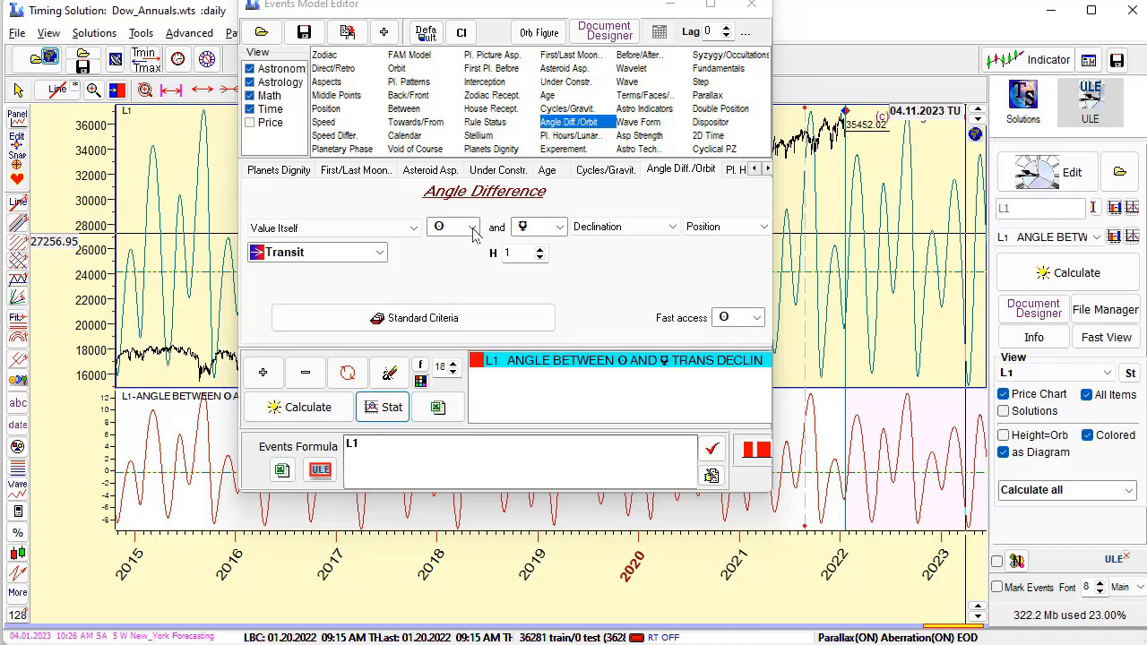
# Step: Change event L1 to the declination angle between the Sun and Mars and calculate the model
pyautogui.click(559, 228)
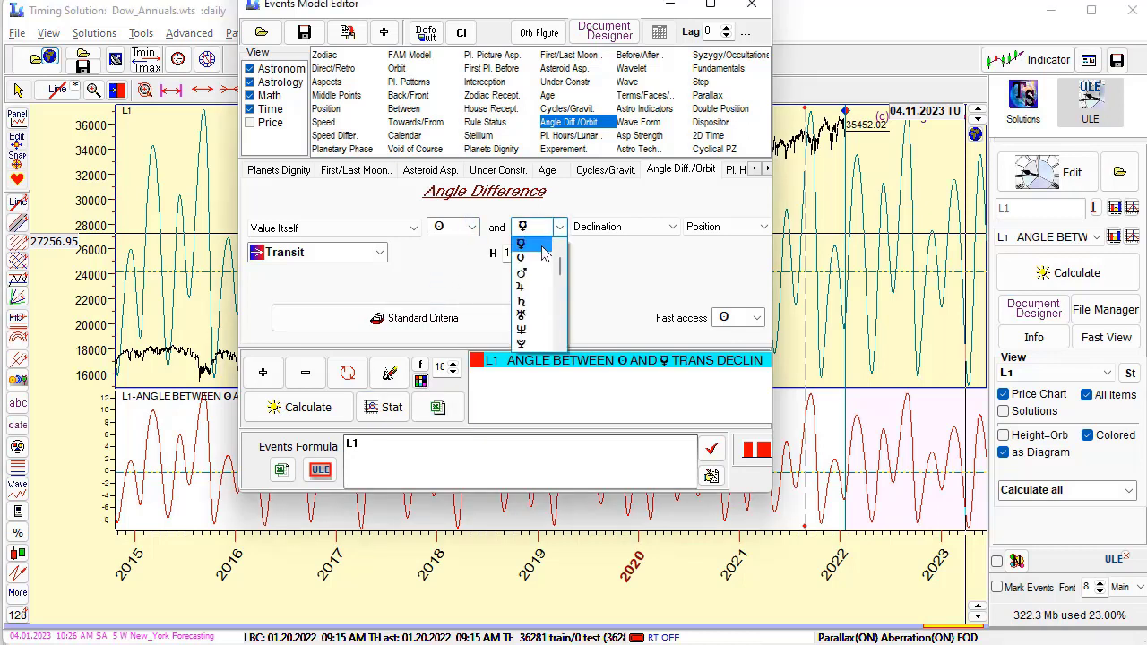
pyautogui.click(527, 276)
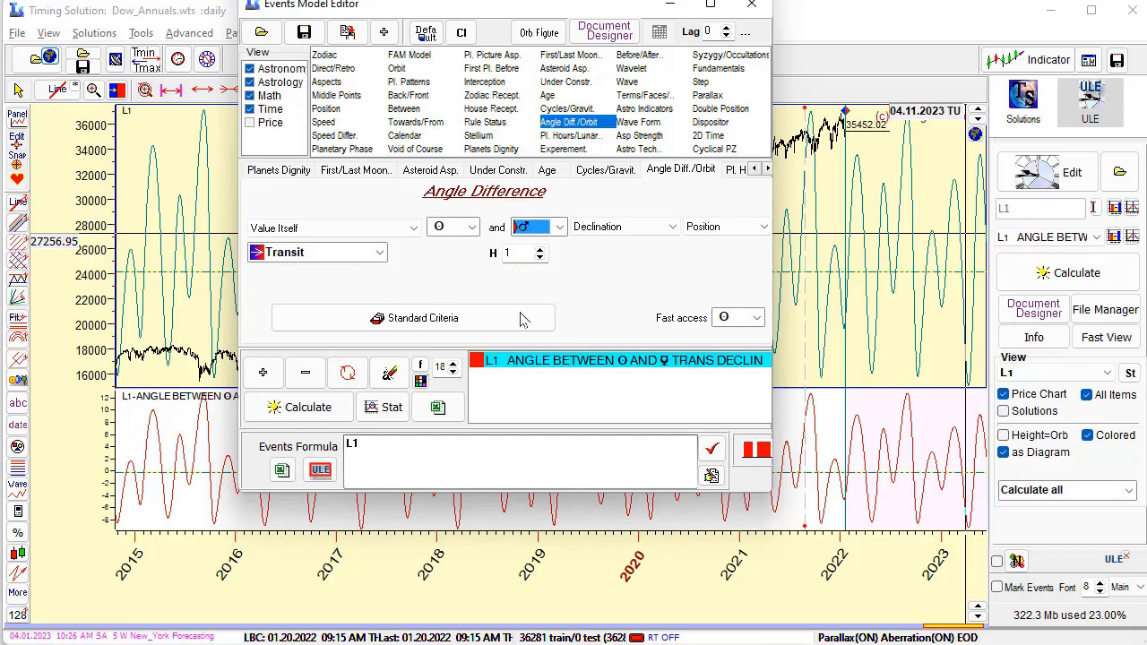
pyautogui.click(347, 374)
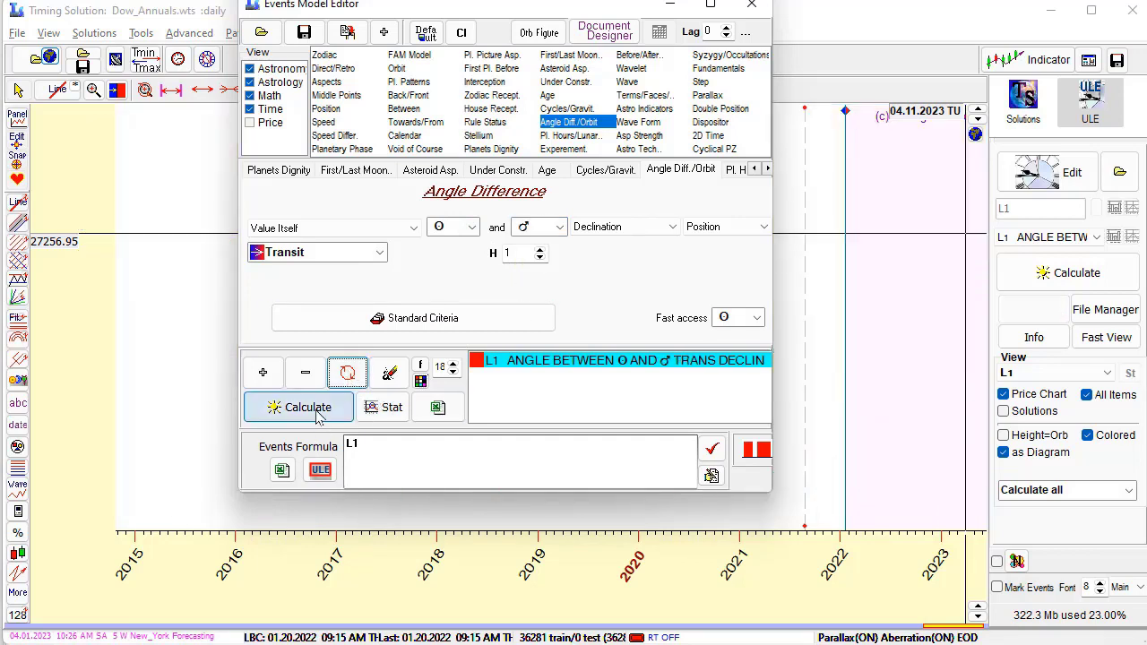
pyautogui.click(318, 417)
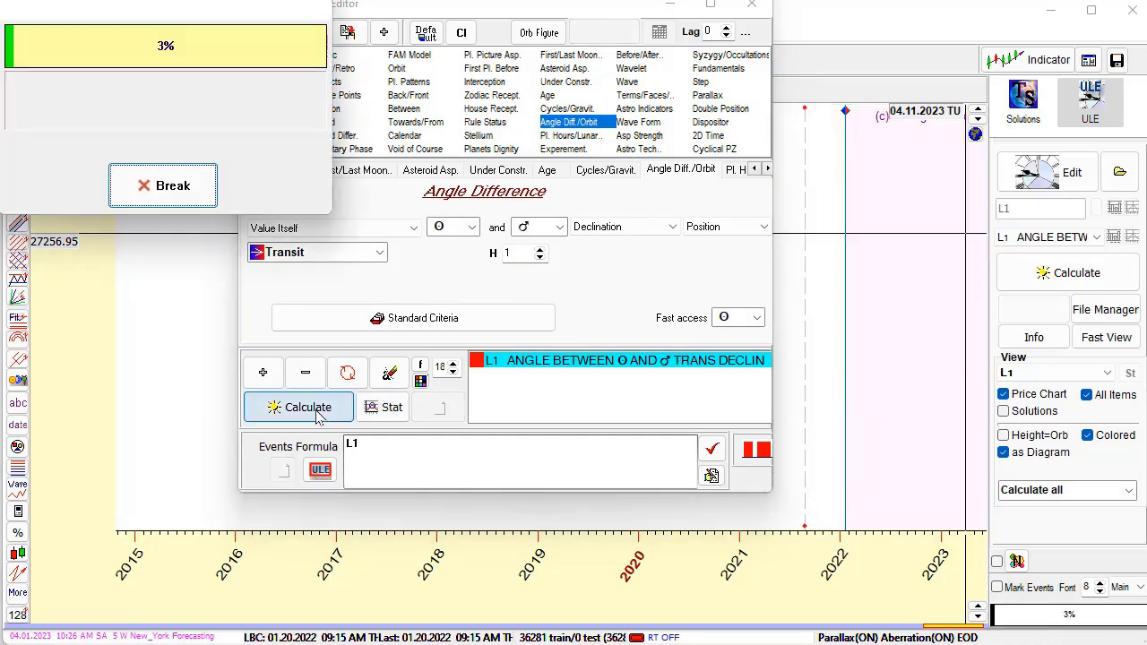
# Step: Check the continuous-event correlation of the Sun–Mars declination formula with the price oscillator, closing its window when done
pyautogui.click(385, 407)
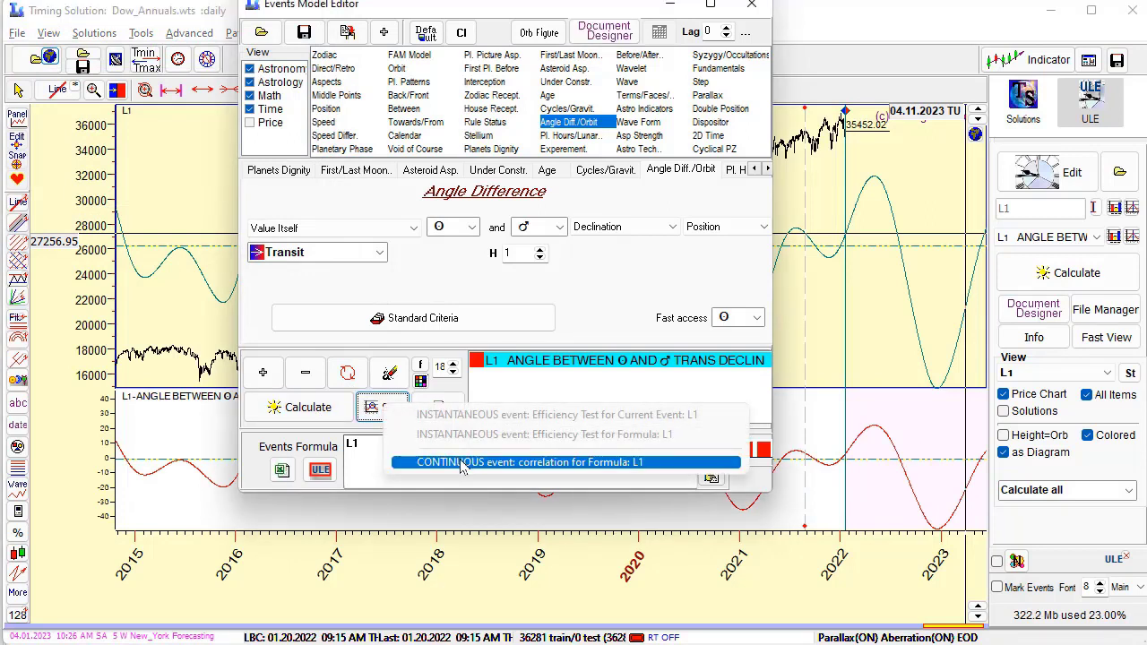
pyautogui.click(460, 462)
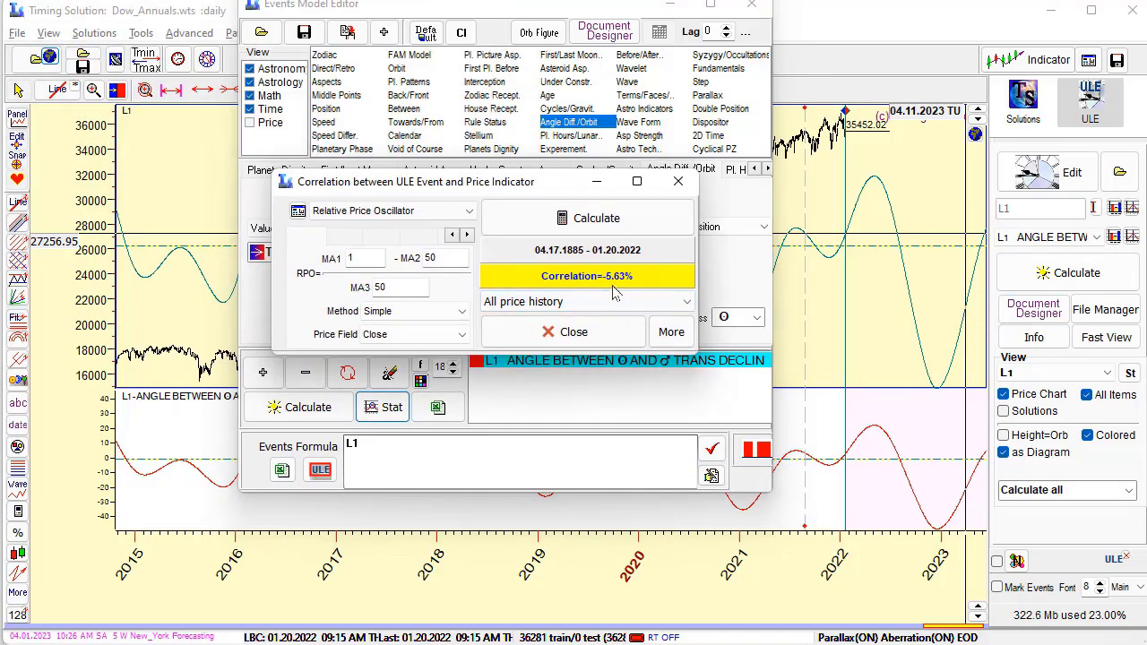
pyautogui.click(679, 182)
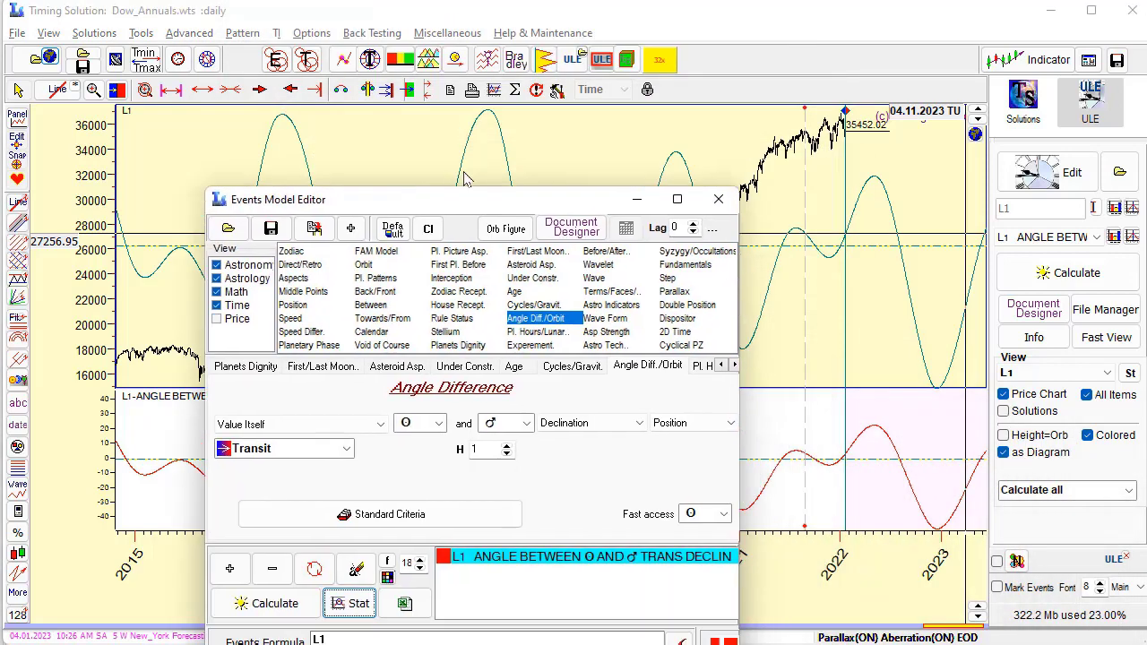
# Step: Add a second event, L2, for the transit declination angle between Venus and Jupiter
pyautogui.moveTo(465, 179); pyautogui.dragTo(538, 126)
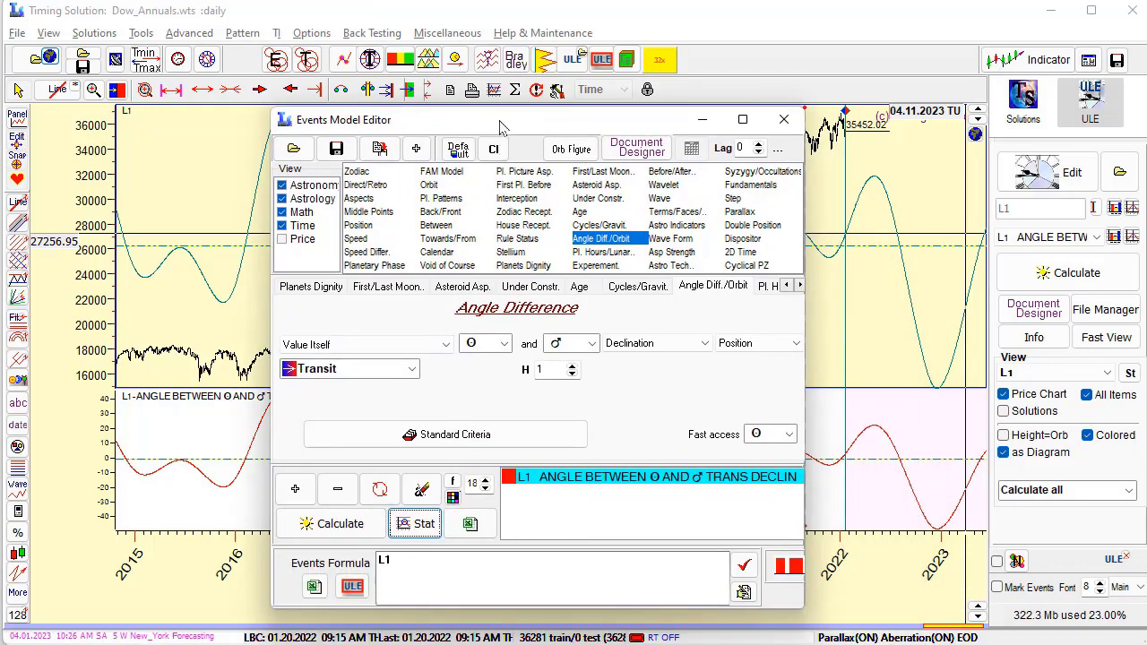
pyautogui.moveTo(502, 127); pyautogui.dragTo(492, 78)
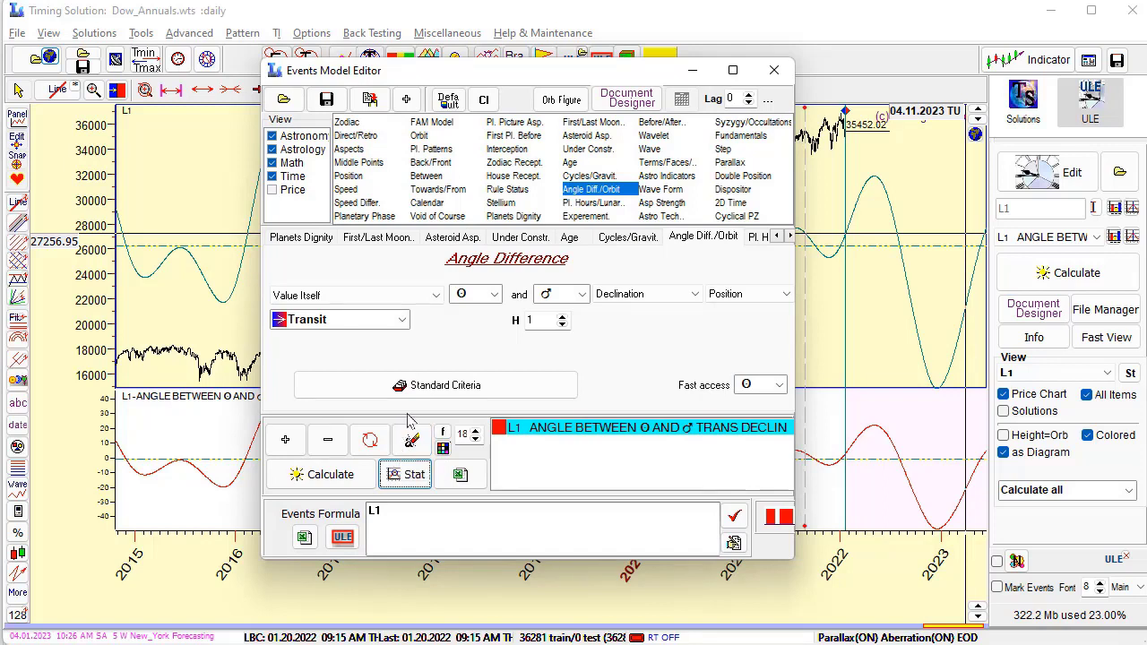
pyautogui.click(495, 295)
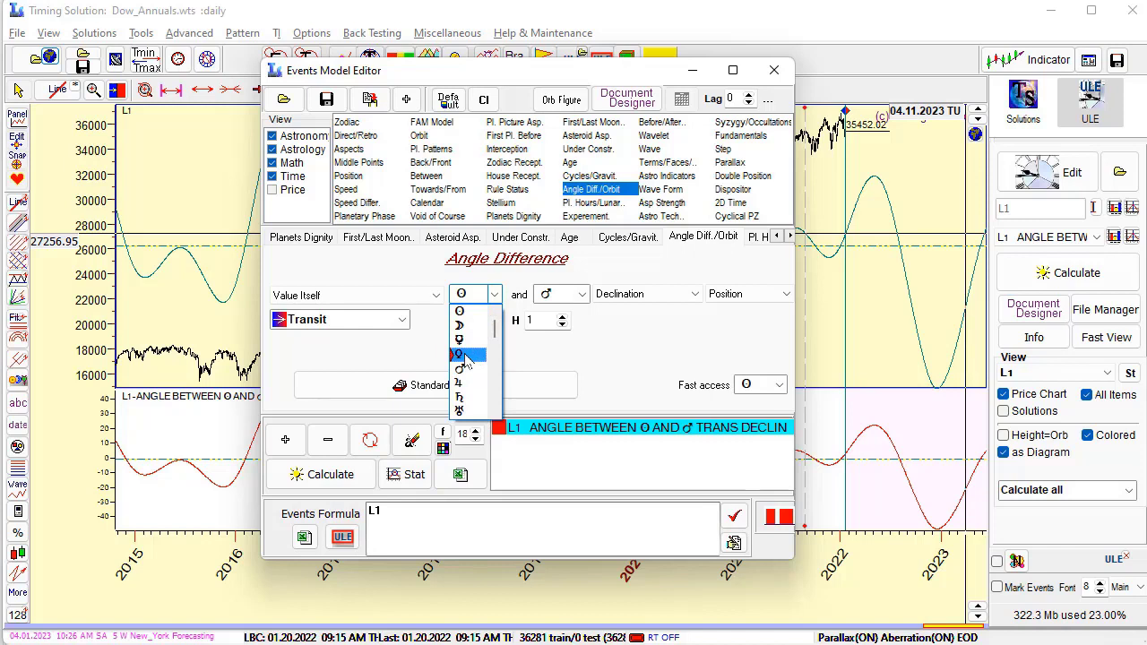
pyautogui.click(465, 356)
pyautogui.click(581, 295)
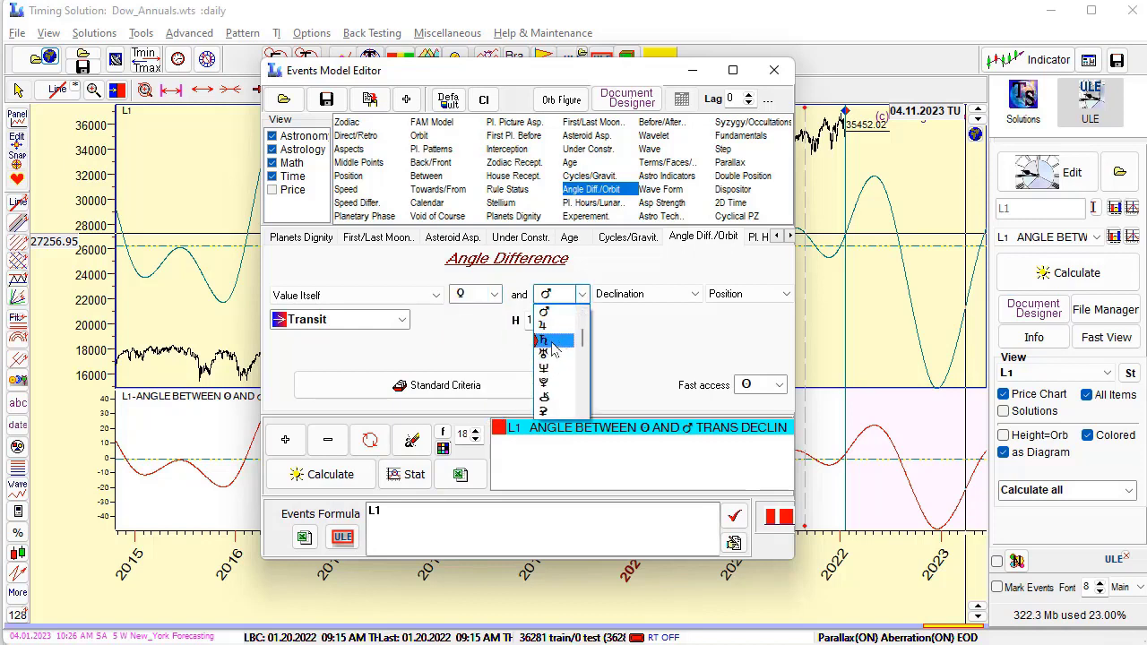
pyautogui.click(547, 326)
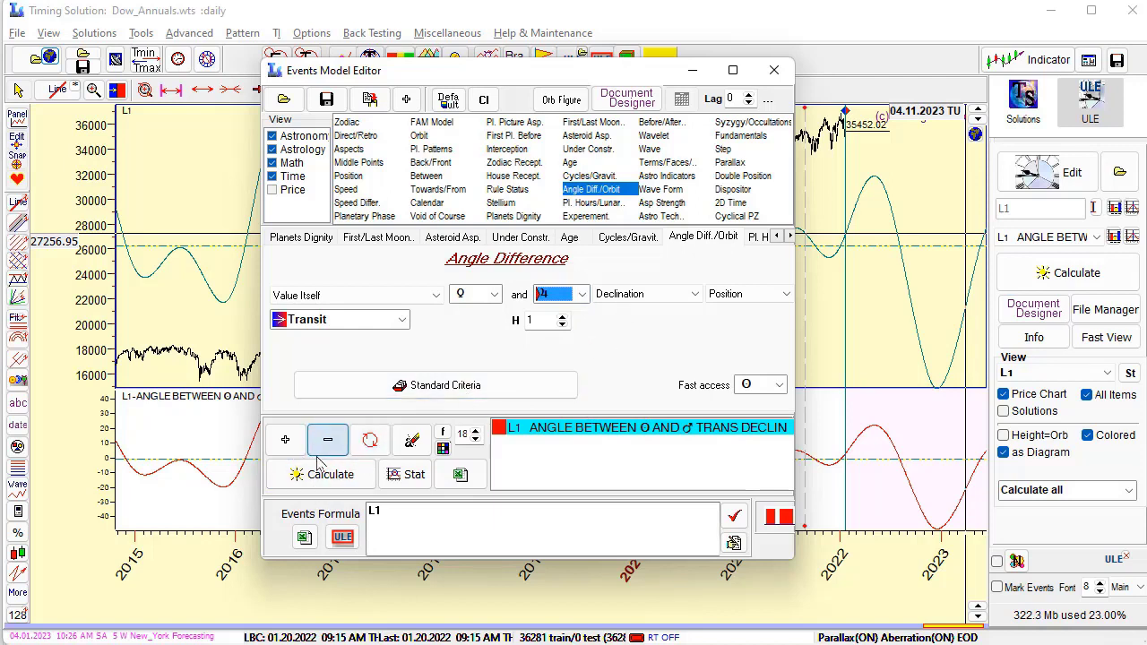
pyautogui.click(287, 442)
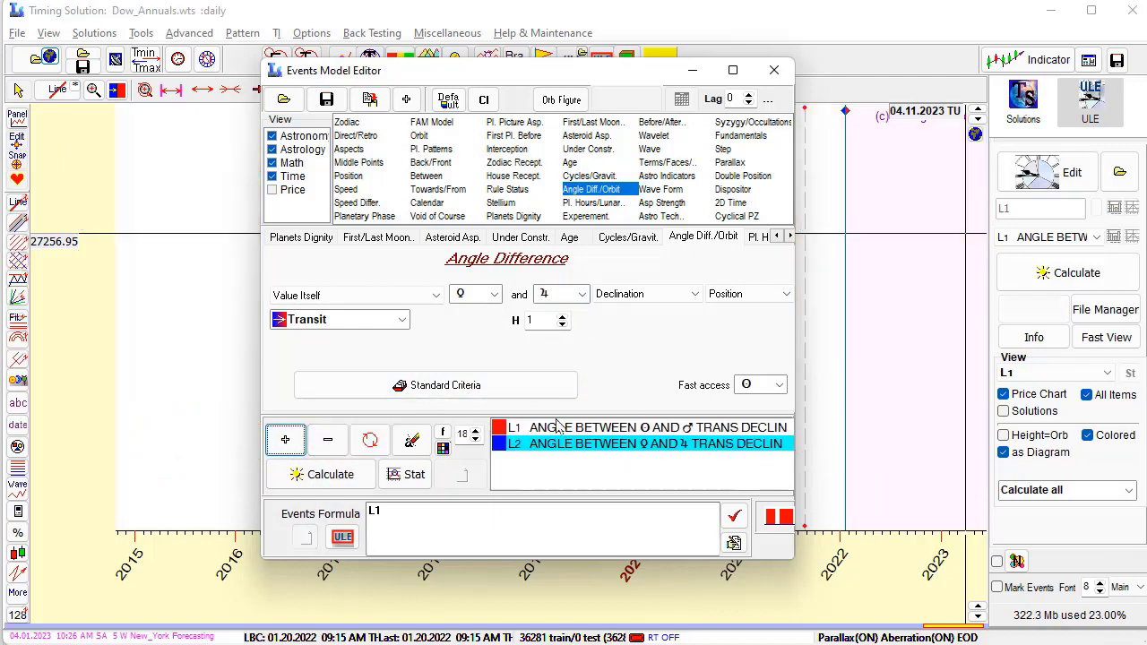
# Step: Add a third event, L3, for the declination of Mars by choosing Mars as both planets
pyautogui.click(493, 294)
pyautogui.click(480, 328)
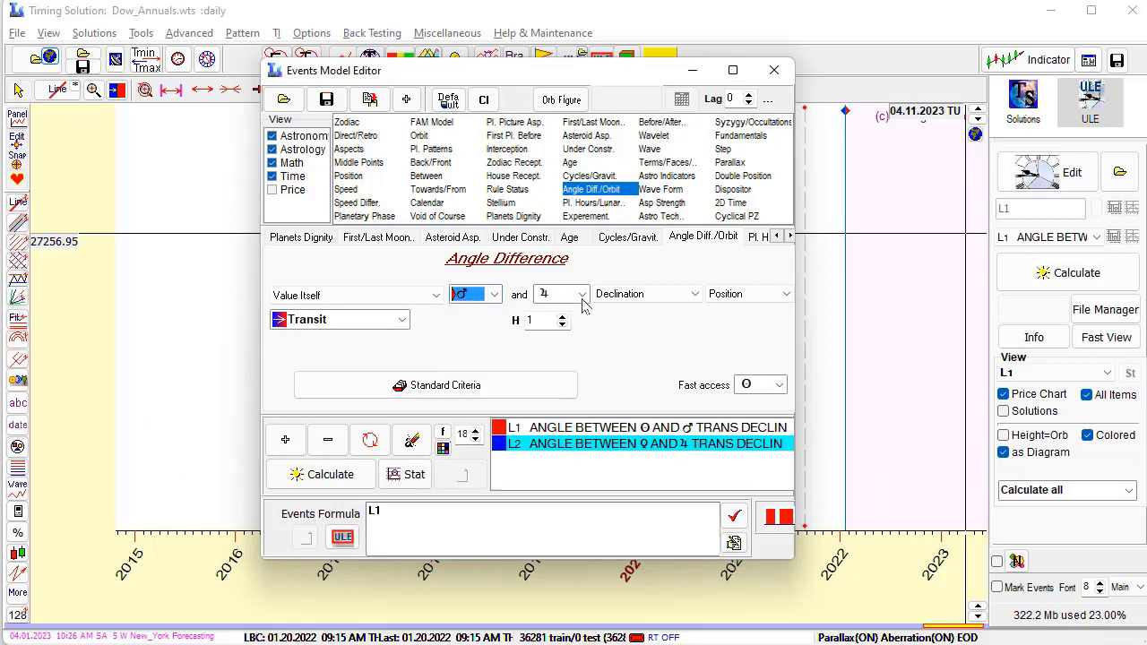
pyautogui.click(582, 294)
pyautogui.scroll(5, 557, 370)
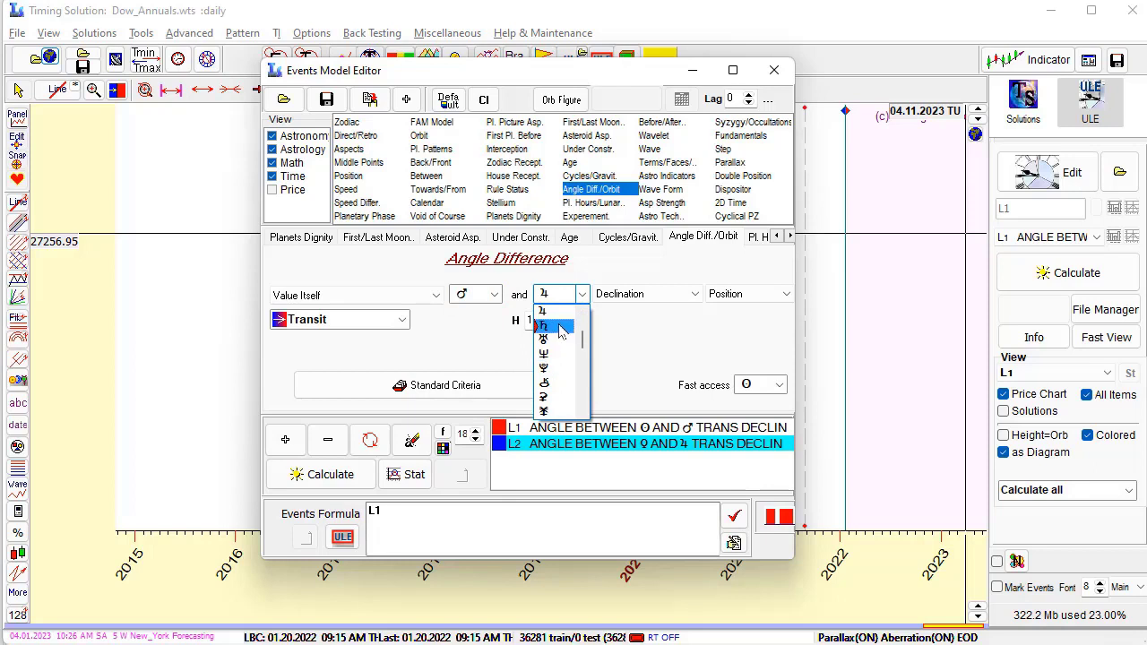
pyautogui.click(554, 370)
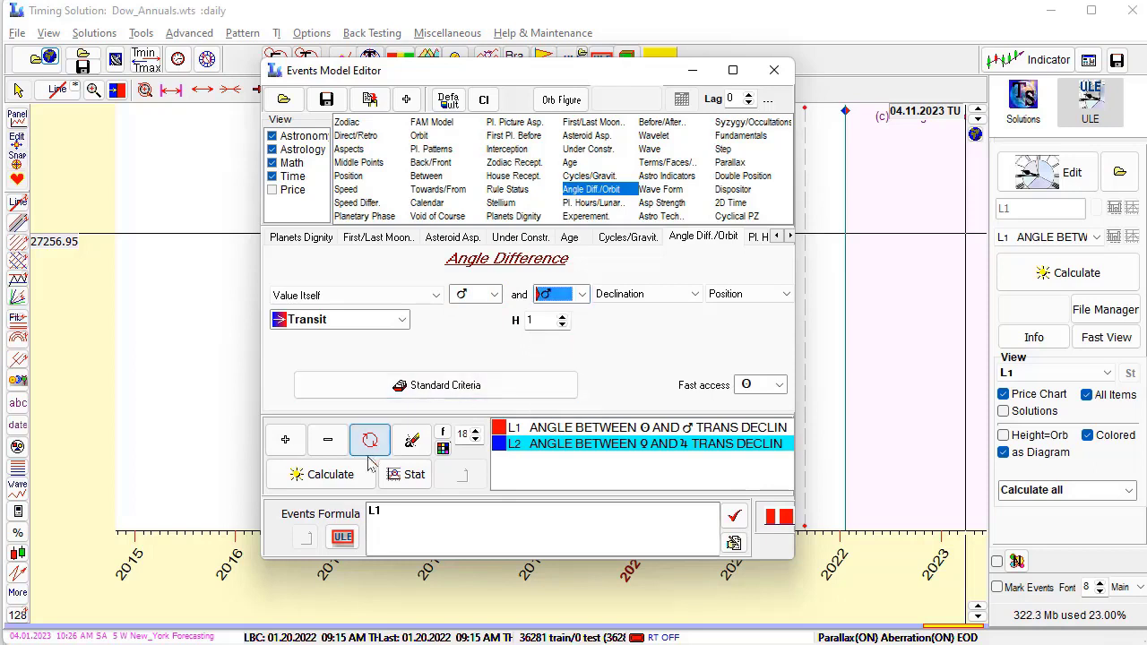
pyautogui.click(287, 439)
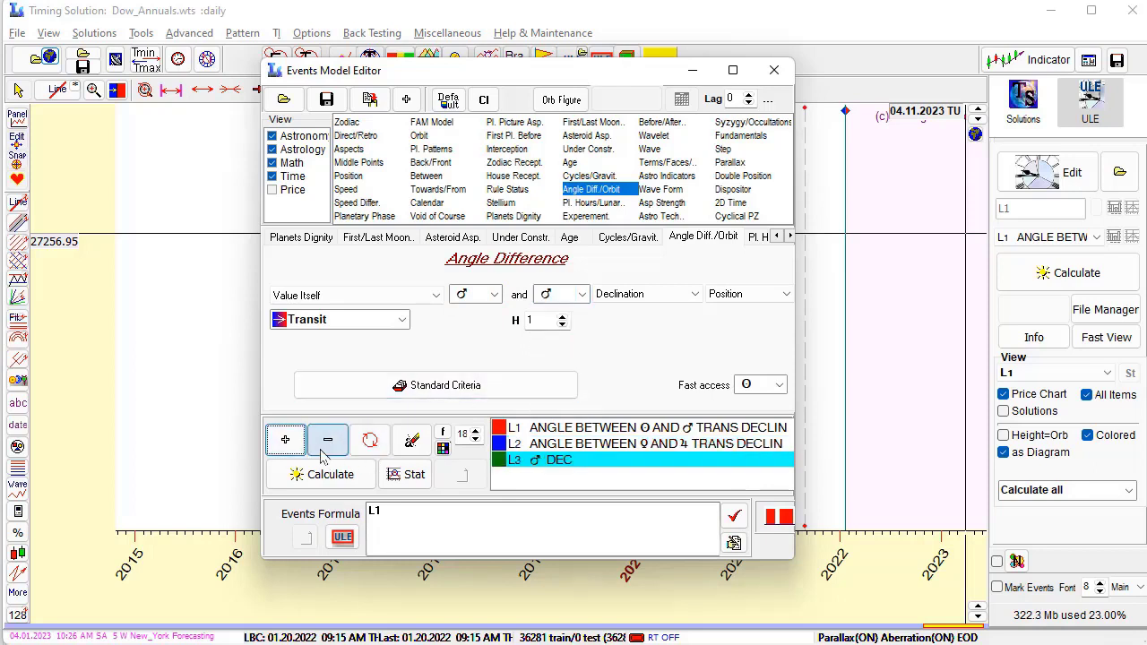
# Step: Set the events formula to L1+L2+L3 and send the model to a Simple Models window
pyautogui.click(404, 518)
pyautogui.write('+L')
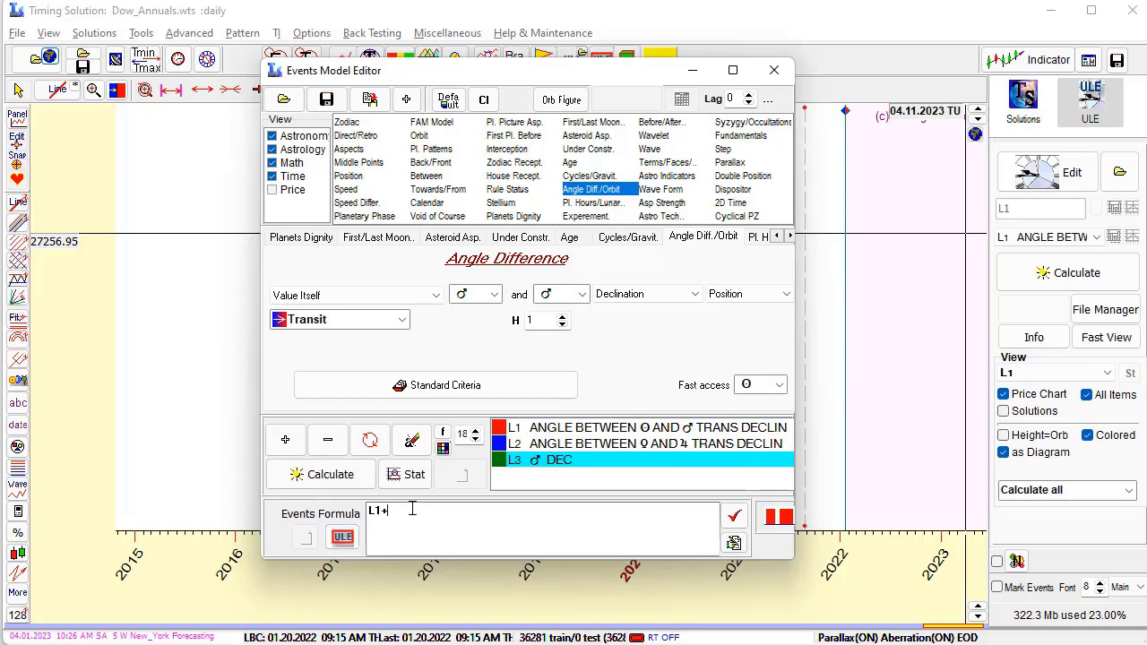
pyautogui.write('2+L3')
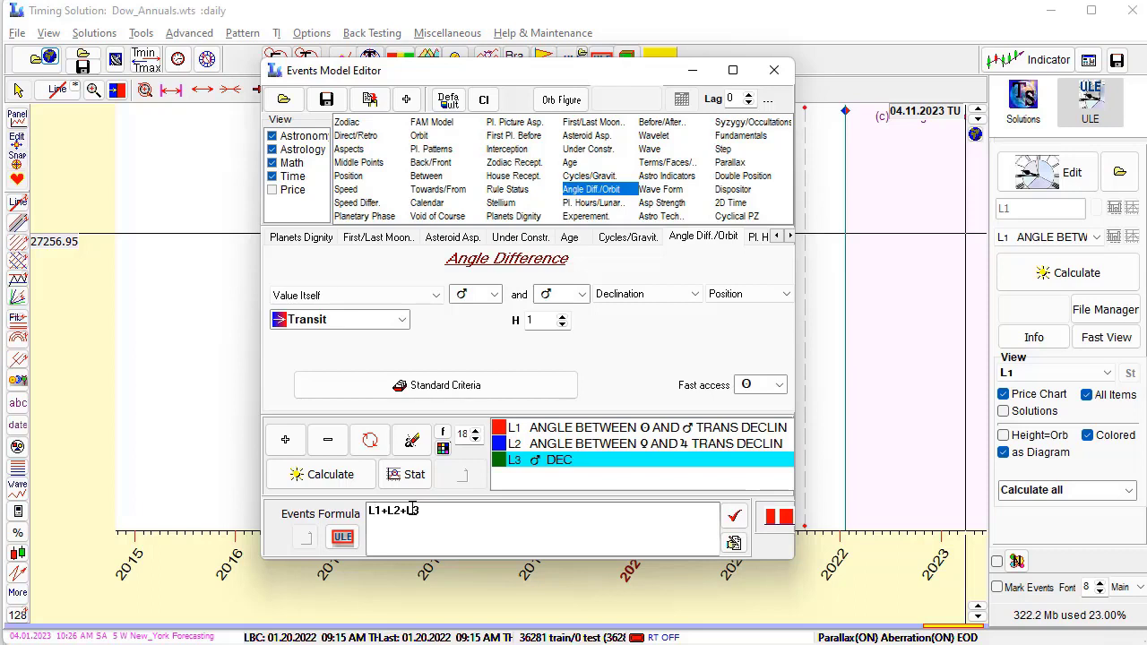
pyautogui.click(343, 536)
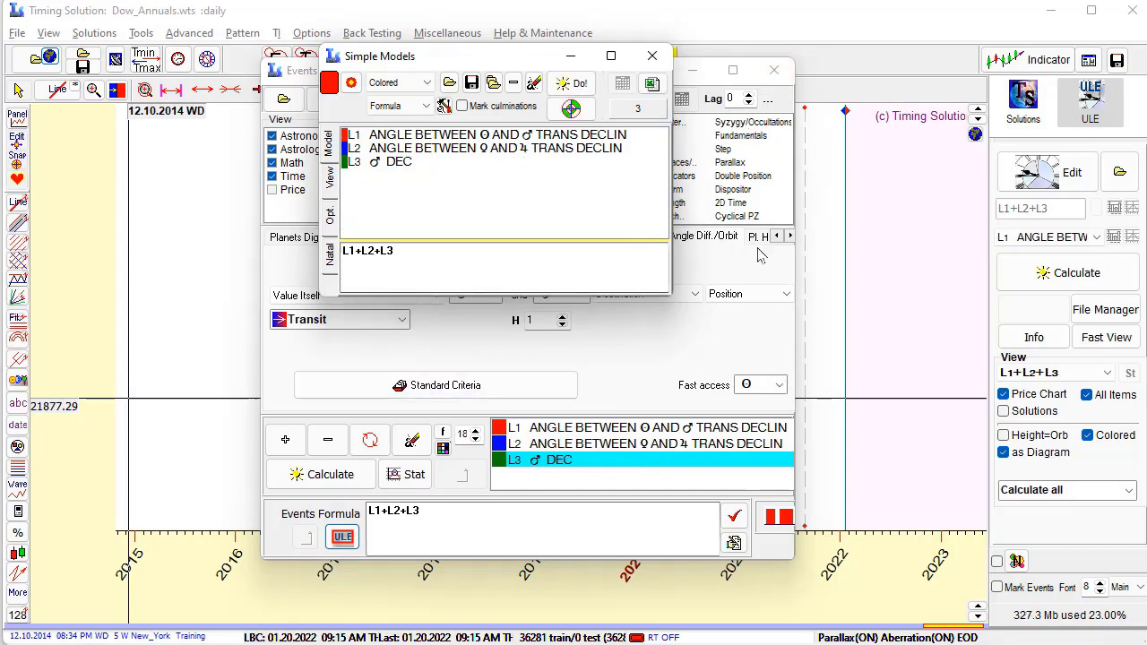
# Step: Close the events editor, return to the Solutions view, and optimize the coefficients of the L1+L2+L3 formula
pyautogui.click(776, 79)
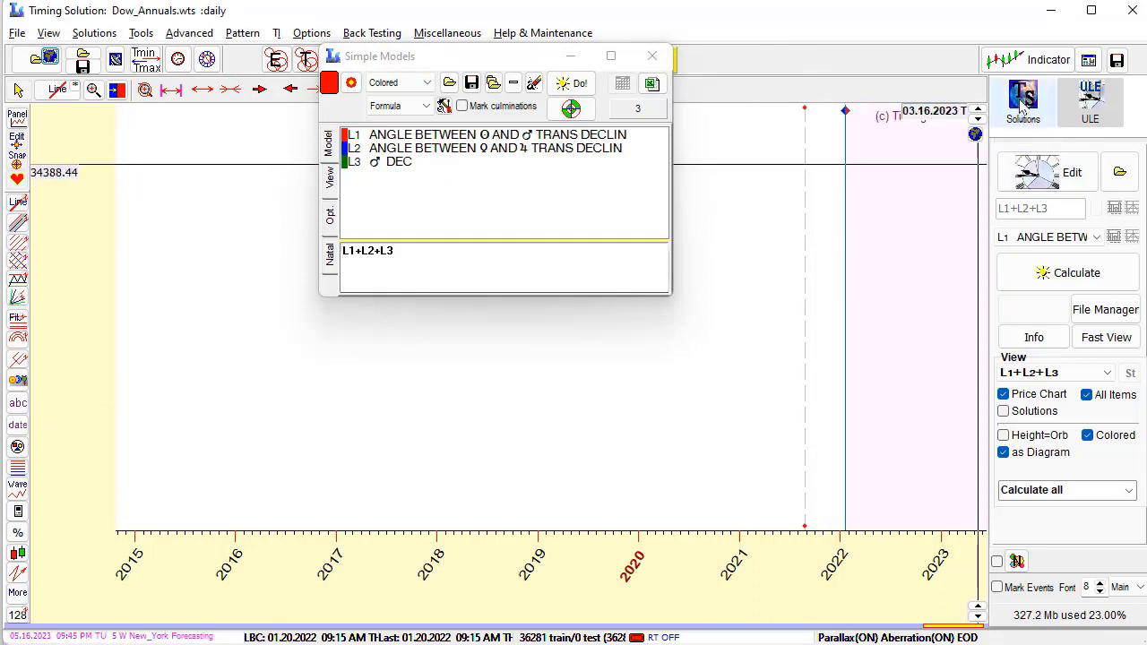
pyautogui.click(1018, 111)
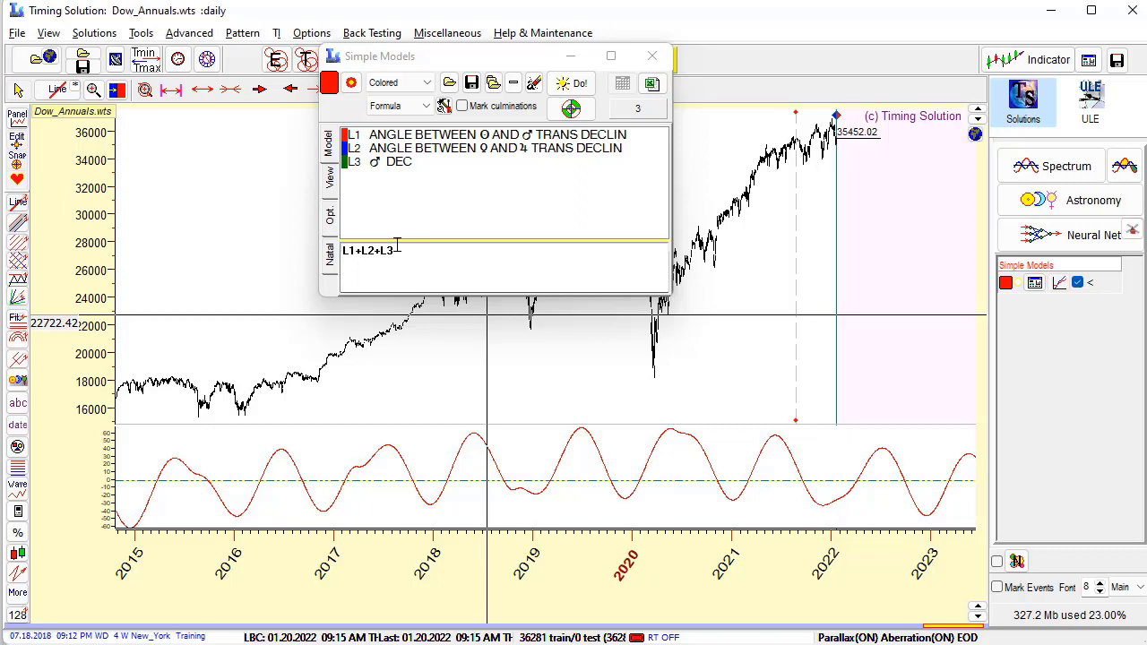
pyautogui.click(570, 109)
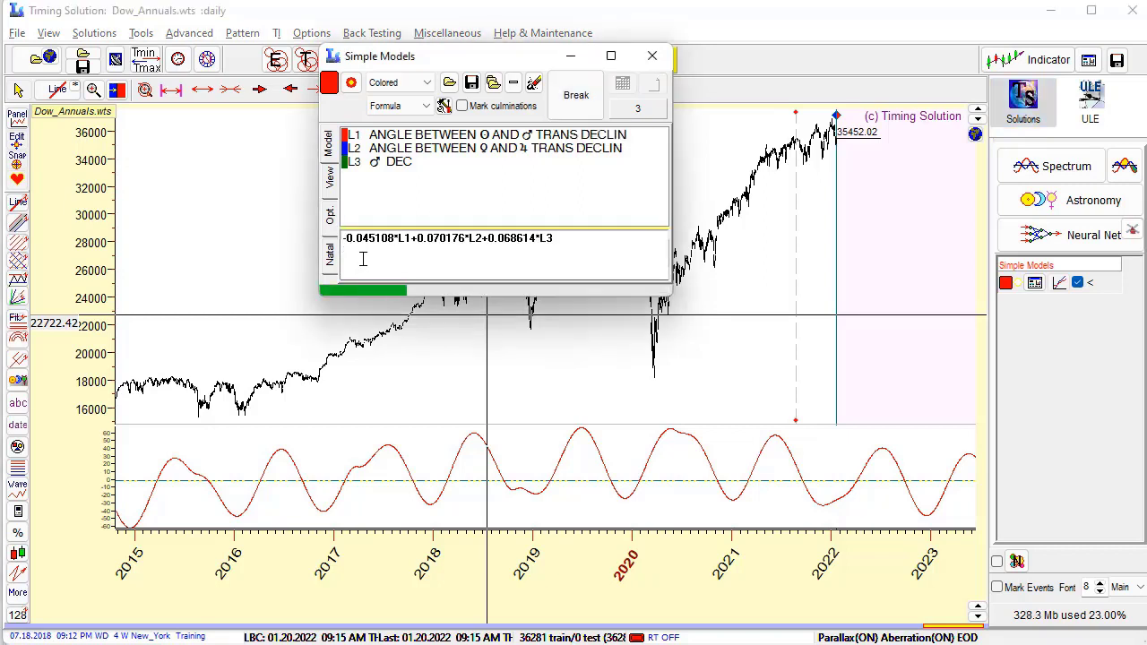